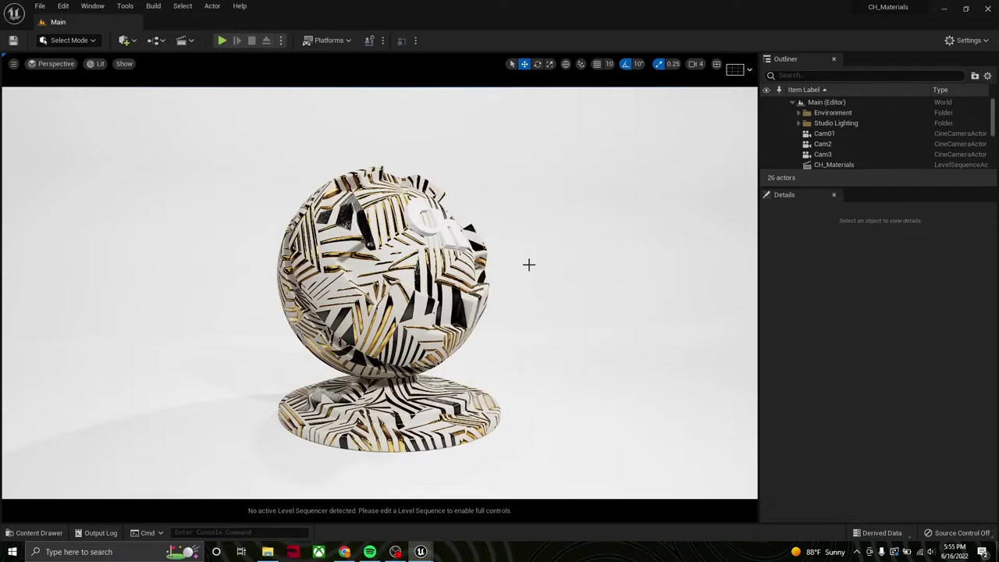
Apply the m_abstract_105 material from the CH_Pack_01 folder to the shader ball in the level
key("ctrl+space")
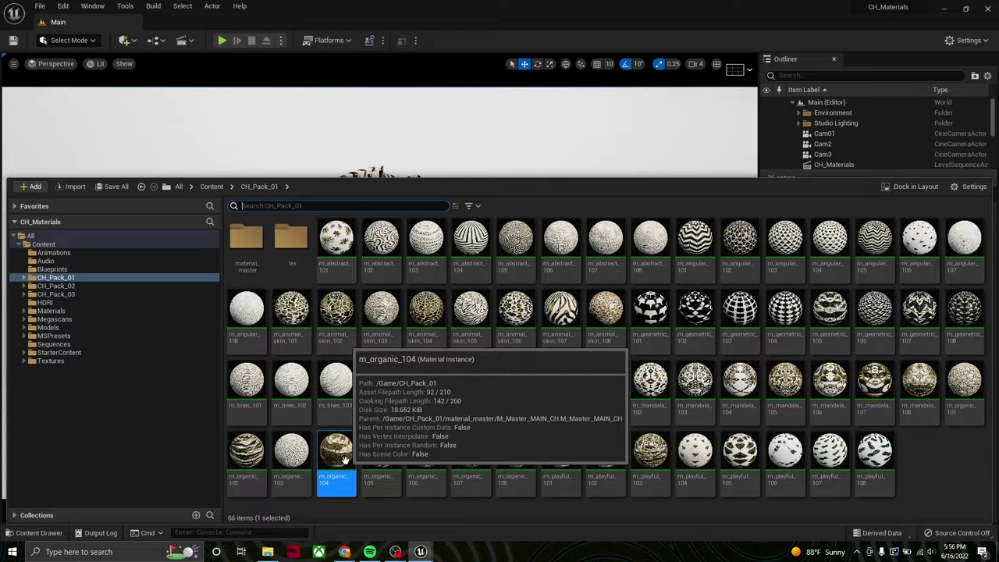
left_click_drag(461, 178, 458, 383)
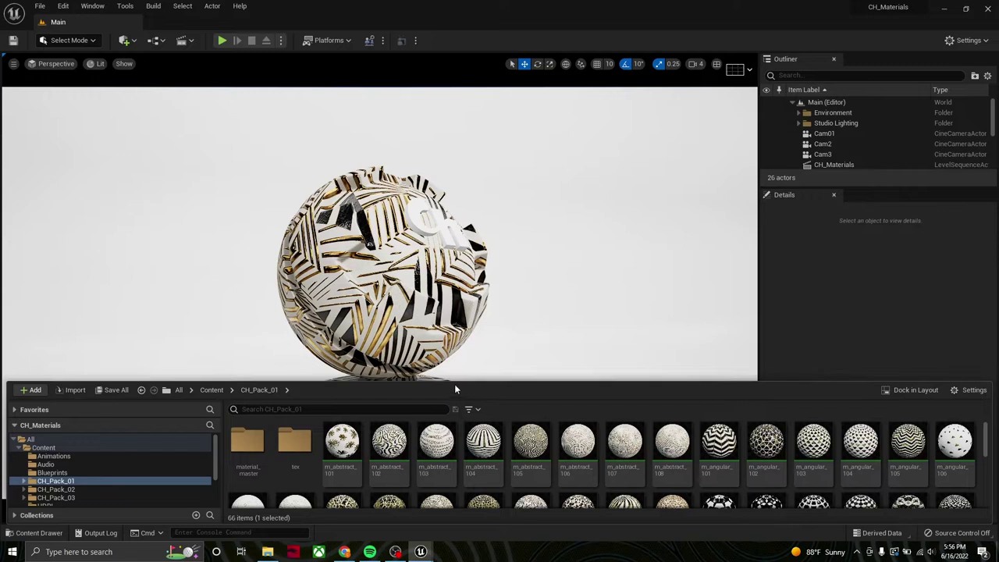
left_click(35, 533)
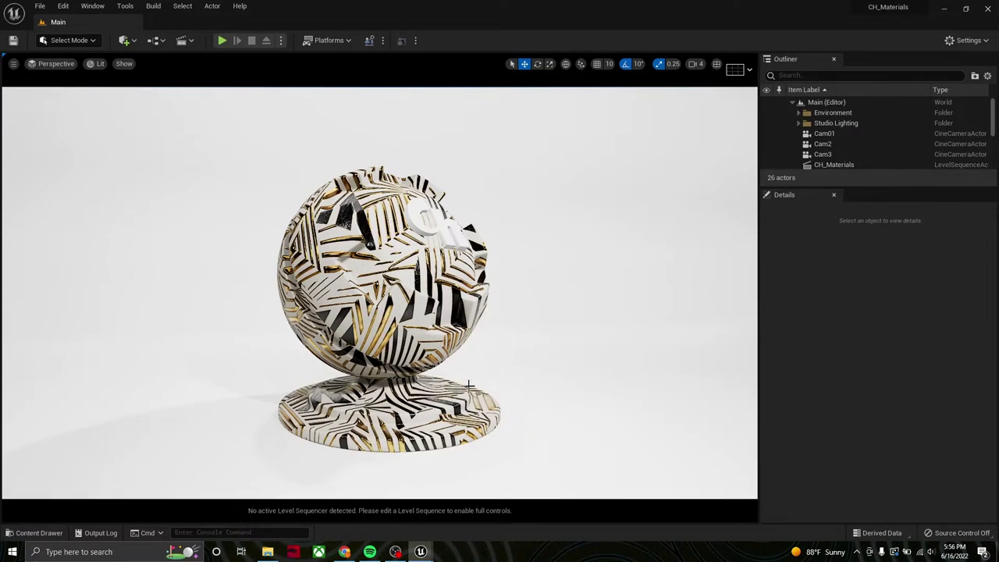
left_click(37, 532)
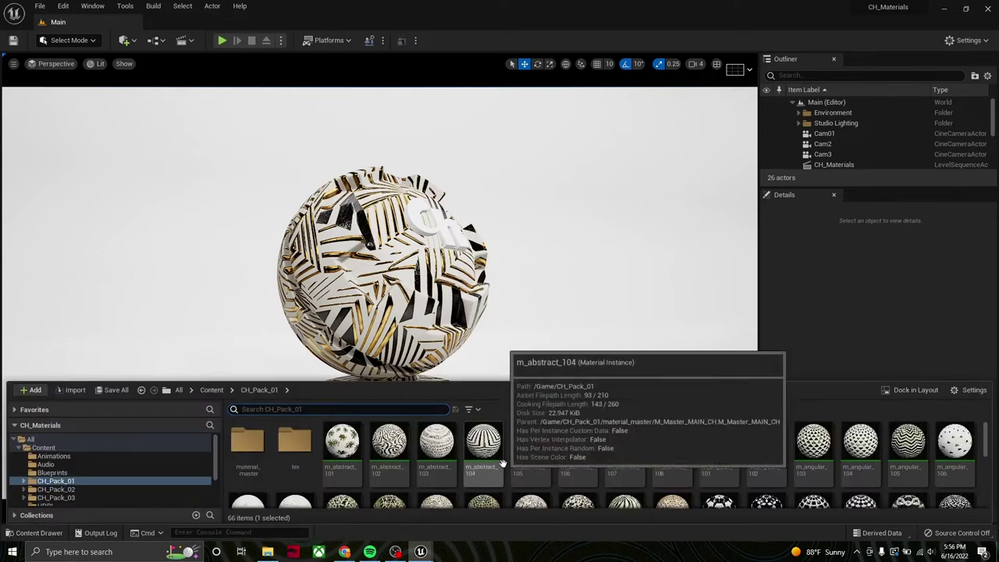
left_click_drag(531, 441, 474, 346)
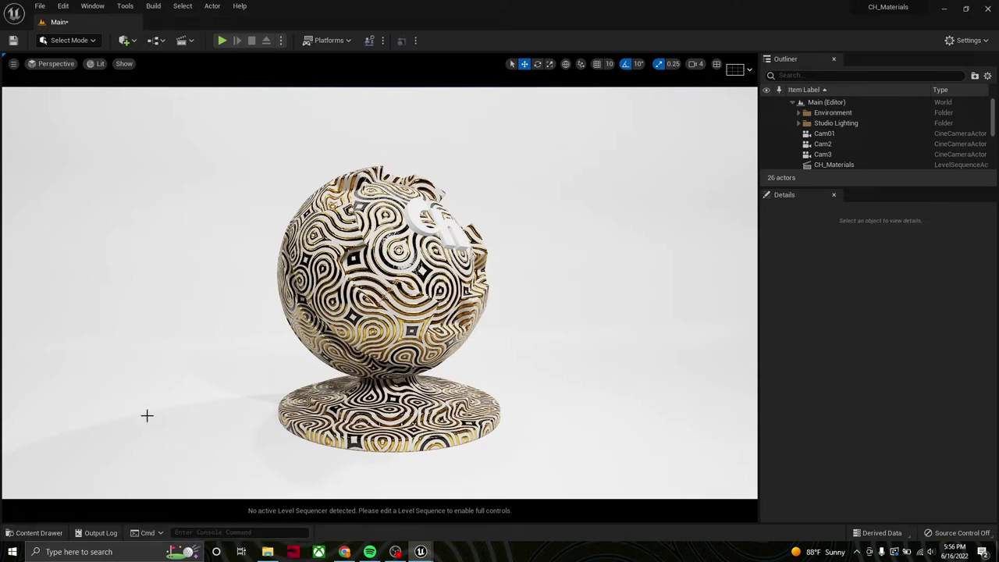
Replace the shader ball's material with m_mandala_108 from CH_Pack_01
left_click(31, 532)
scroll(776, 466, "down", 6)
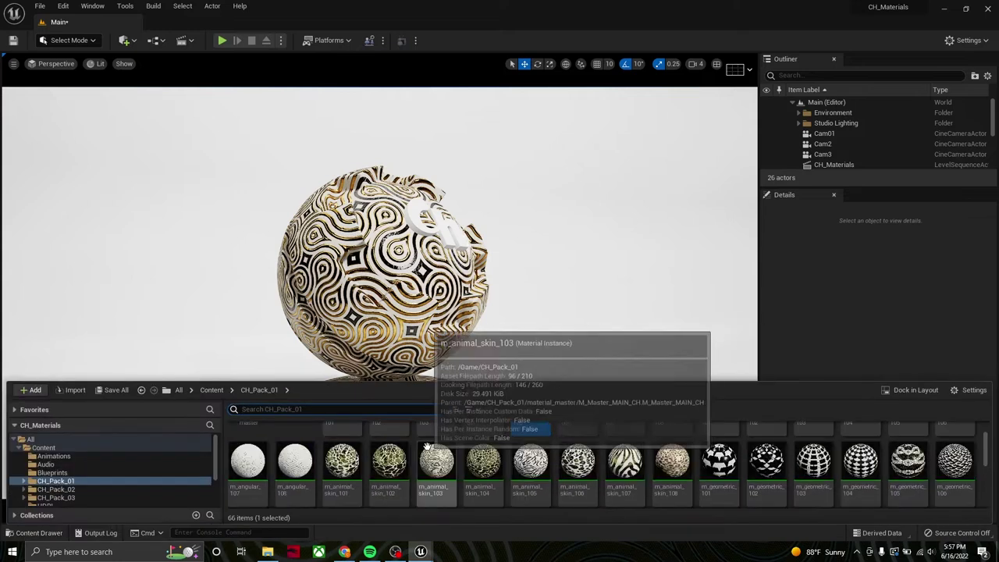
left_click_drag(295, 447, 469, 368)
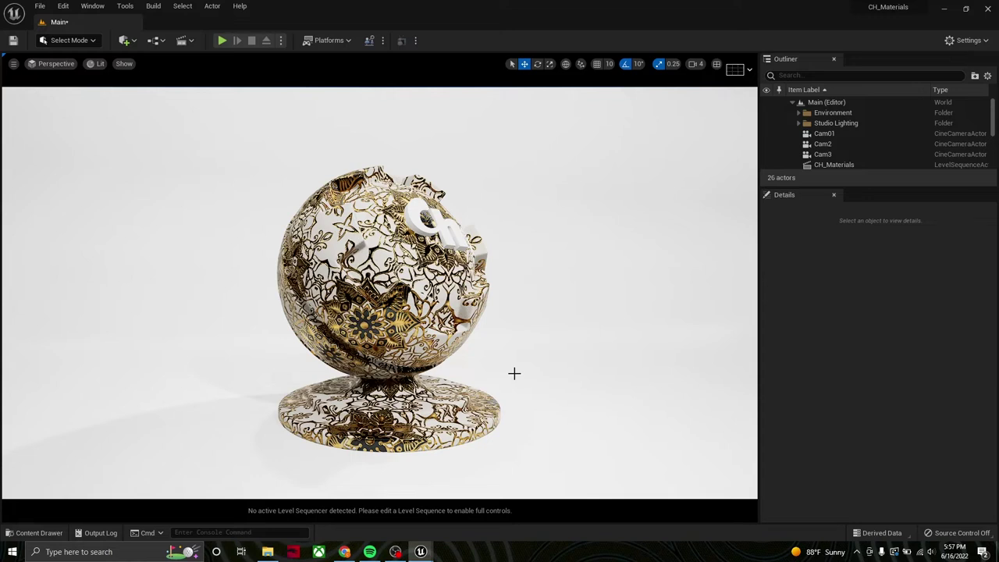
Open the m_mandala_108 material instance for editing and inspect its preview sphere from several angles
left_click(35, 532)
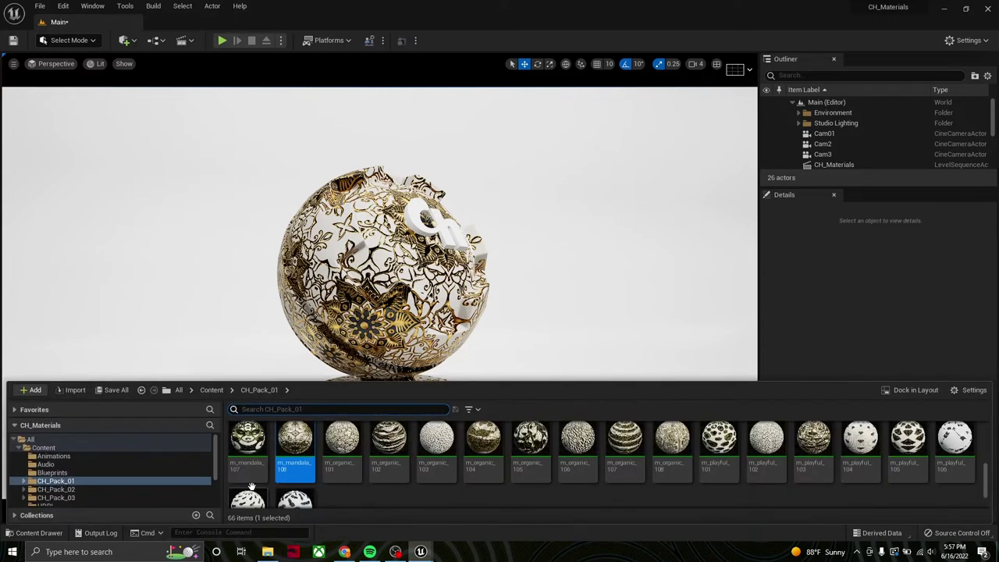
double_click(305, 442)
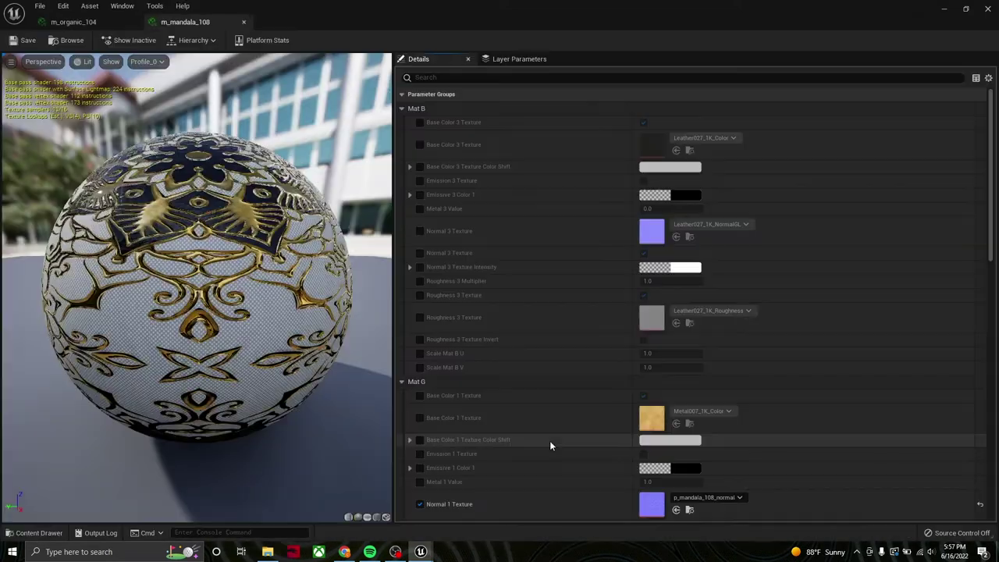
left_click_drag(158, 271, 165, 303)
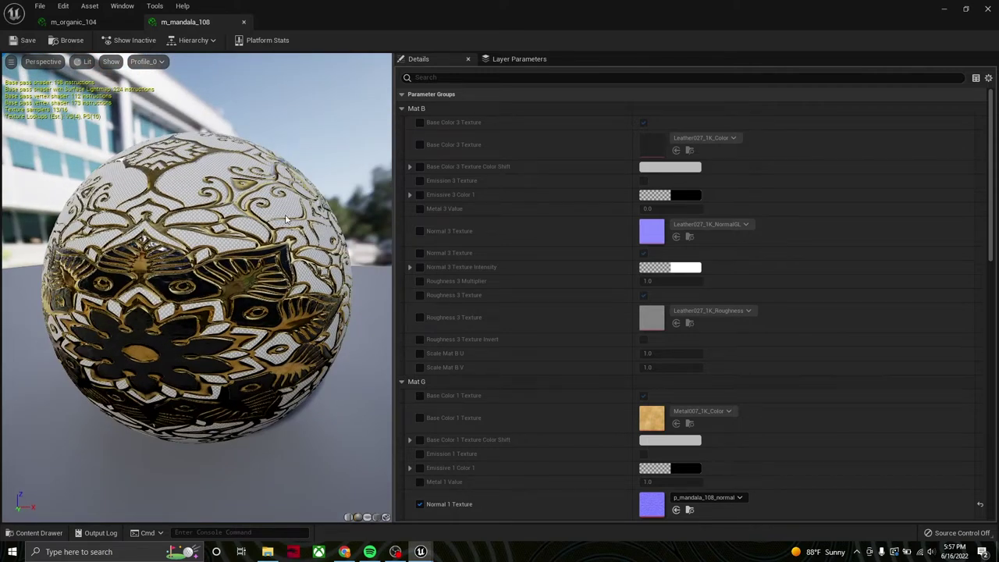
mouse_move(291, 226)
left_mouse_down()
mouse_move(257, 227)
mouse_move(290, 225)
left_mouse_up()
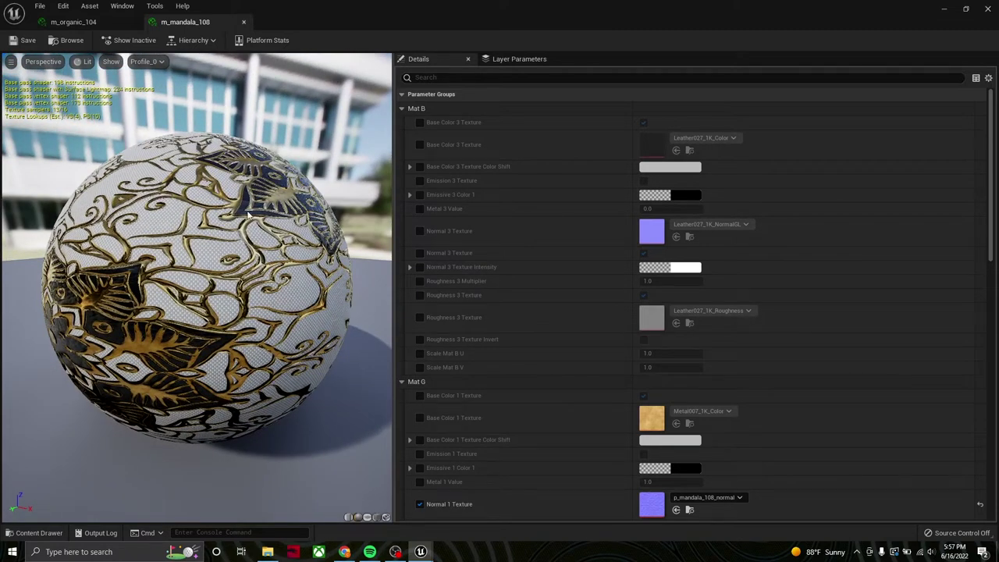
left_click_drag(192, 285, 229, 301)
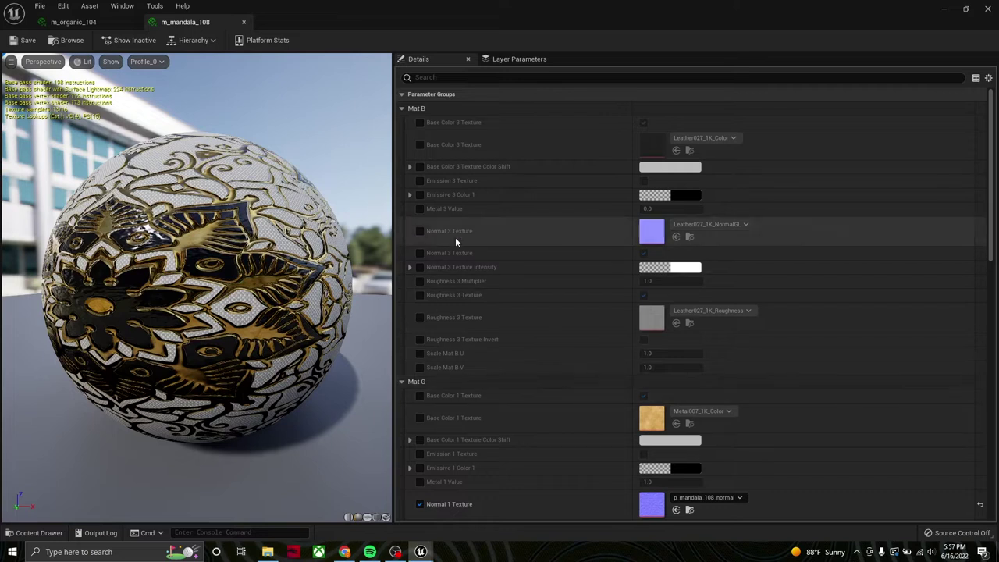
Review the material instance's Mat B, Mat G, Mat R and Pattern parameter groups
scroll(435, 442, "down", 2)
scroll(447, 403, "up", 2)
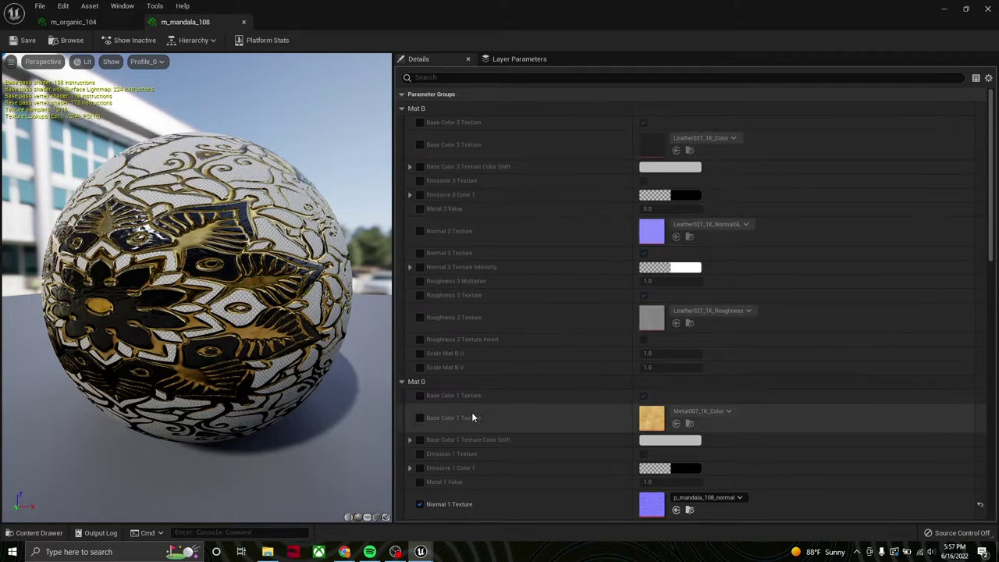
scroll(471, 411, "down", 12)
scroll(459, 411, "down", 6)
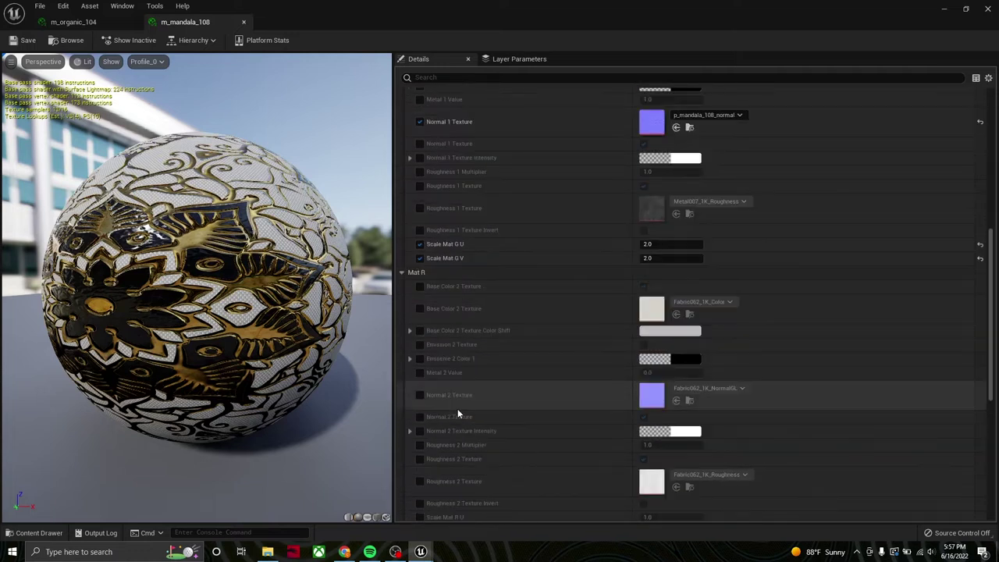
scroll(501, 435, "down", 1)
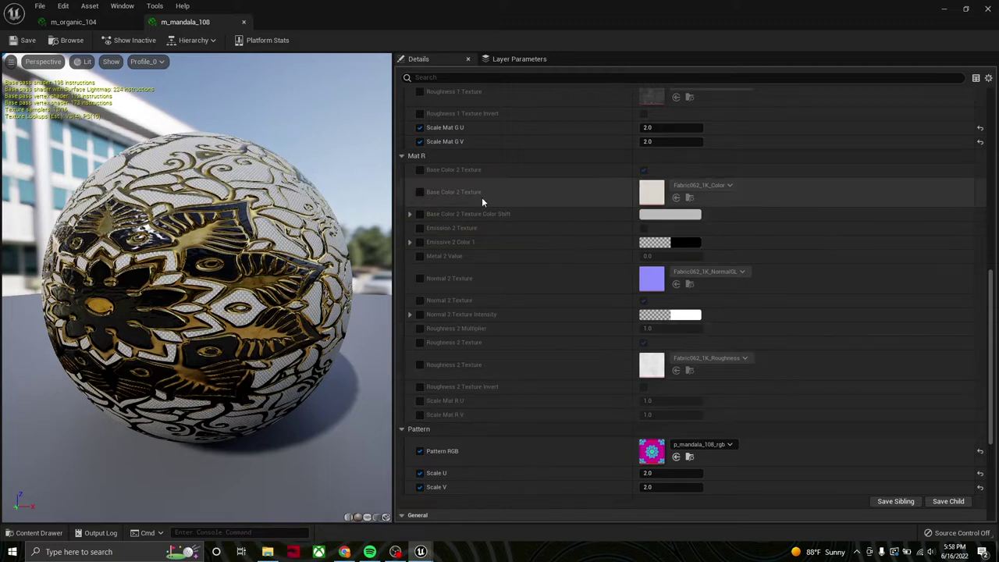
scroll(560, 234, "up", 13)
scroll(557, 252, "up", 6)
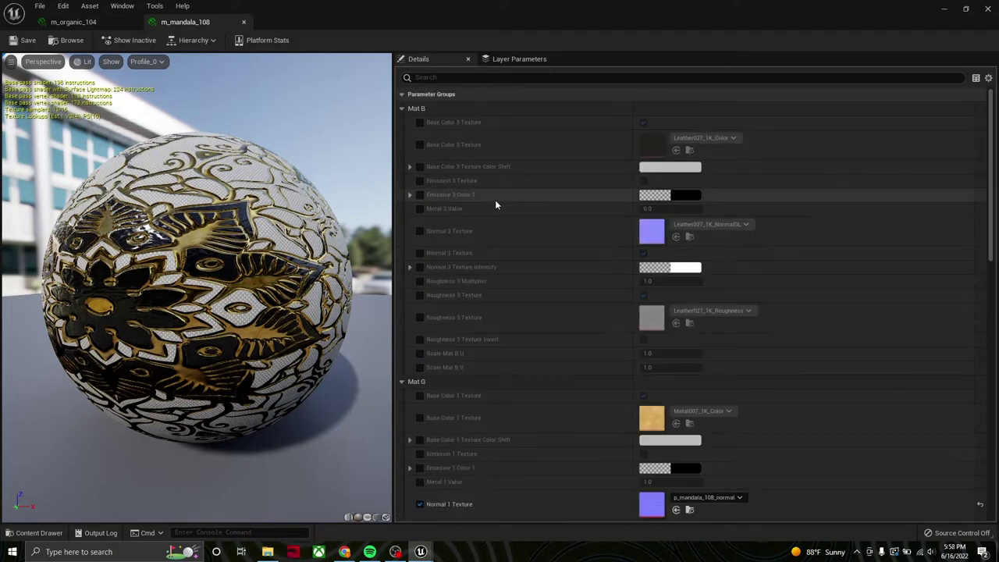
Enable the override for the Mat B Base Color 3 Texture asset
left_click(420, 145)
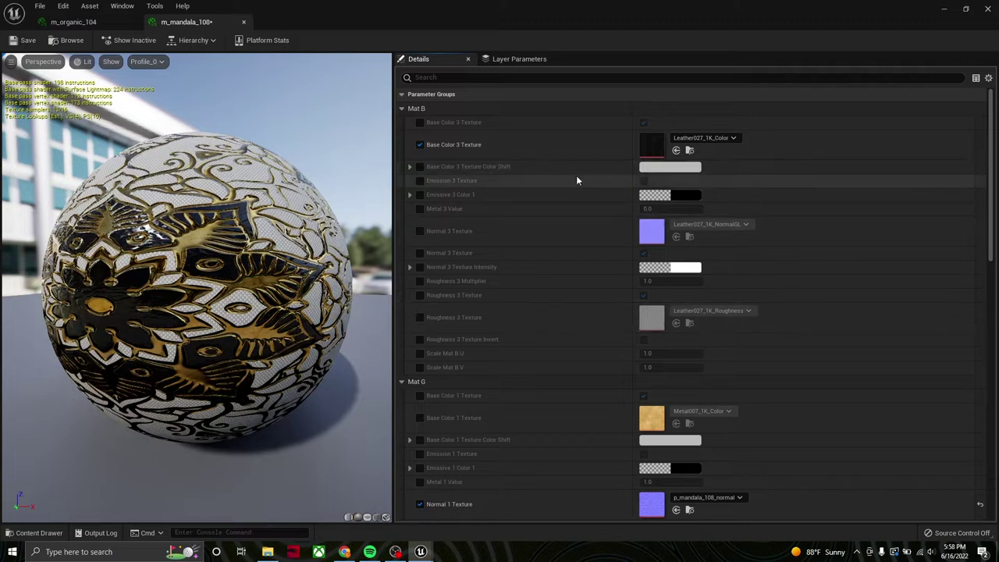
Enable the Base Color 3 Texture Color Shift and tint the leather dark red, with R about 8.85 and B about -77.67
left_click(420, 167)
left_click(410, 168)
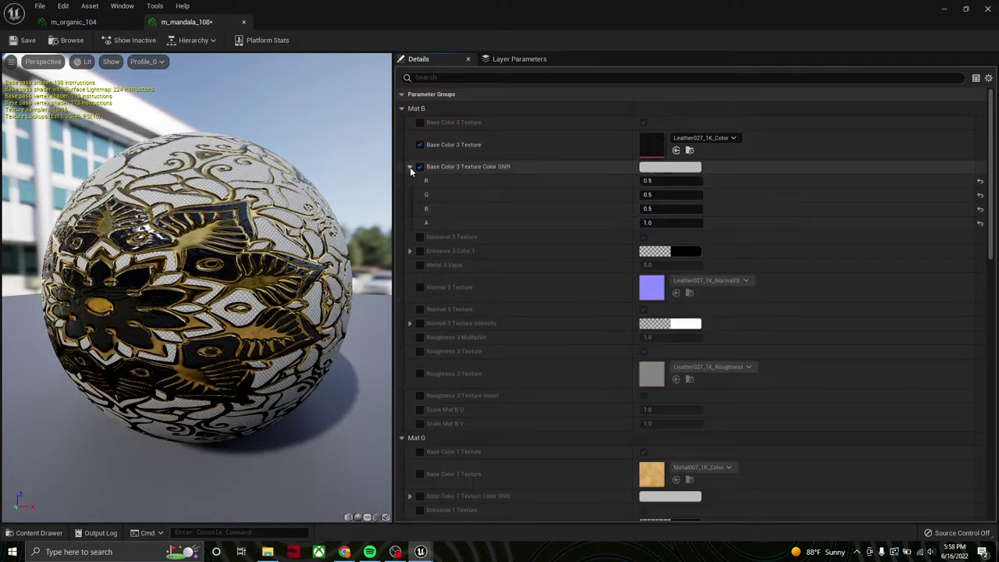
left_click_drag(668, 180, 781, 180)
left_click_drag(662, 209, 609, 209)
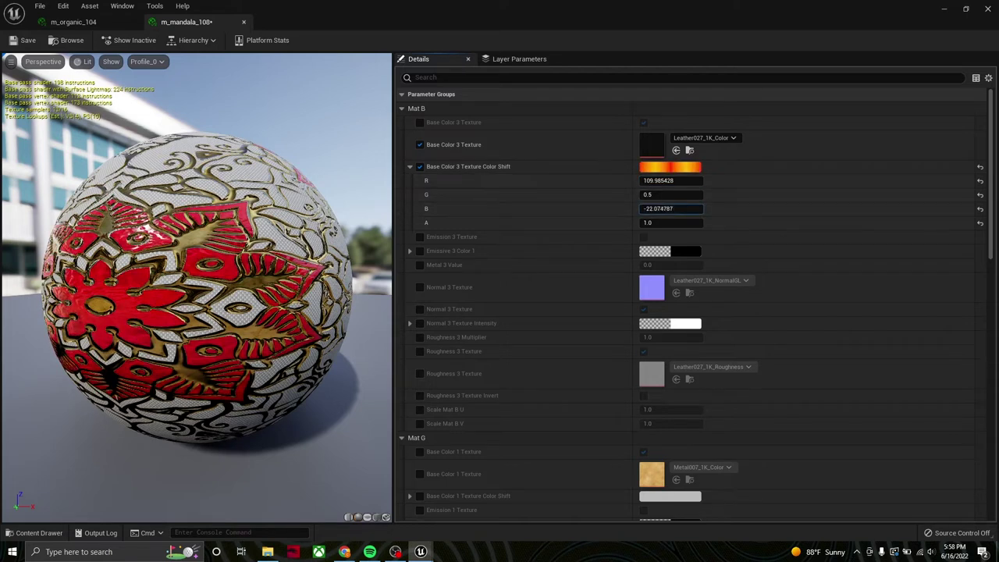
left_click_drag(690, 180, 640, 181)
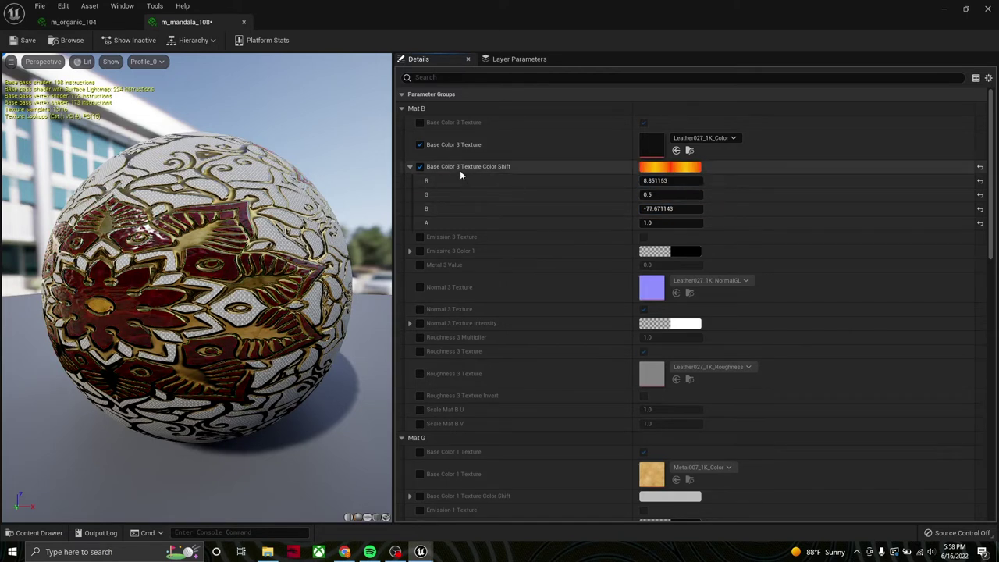
Reset the Base Color 3 Texture Color Shift to its default and turn off its override
left_click(980, 168)
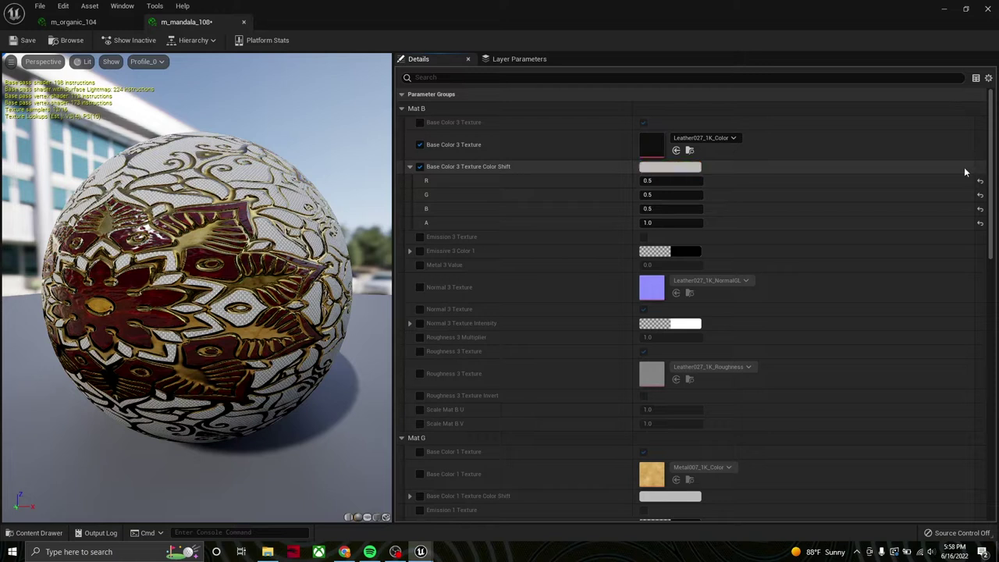
left_click(420, 167)
left_click(409, 167)
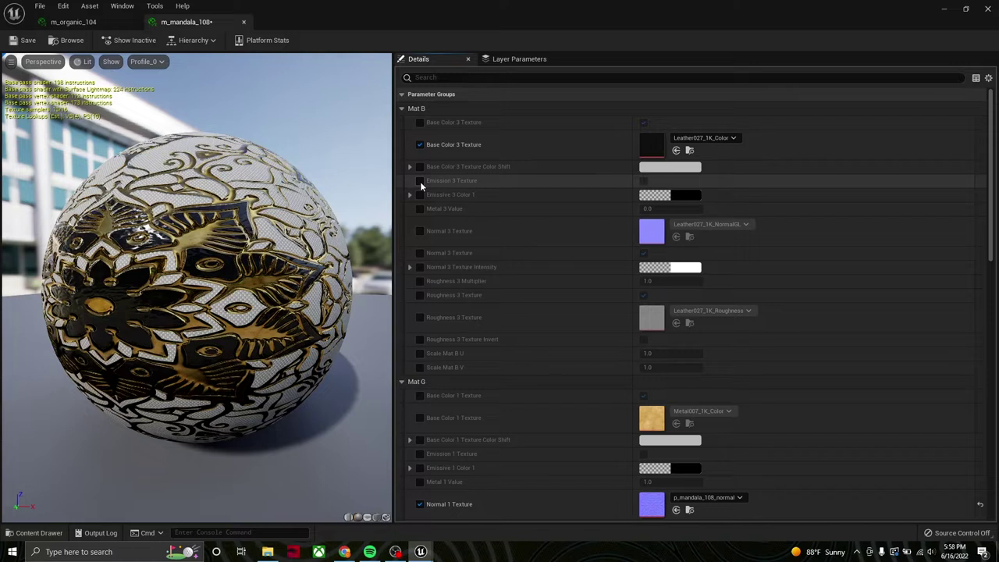
Turn on Emission 3 Texture, set Emissive 3 Color 2 to red with R 0.888, and inspect the glow on the preview sphere
left_click(420, 181)
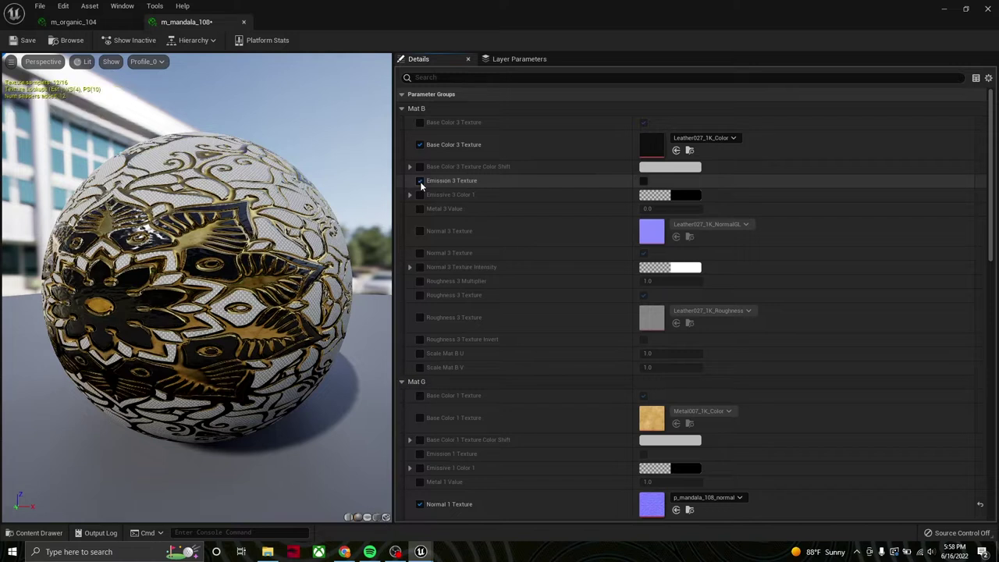
left_click(643, 182)
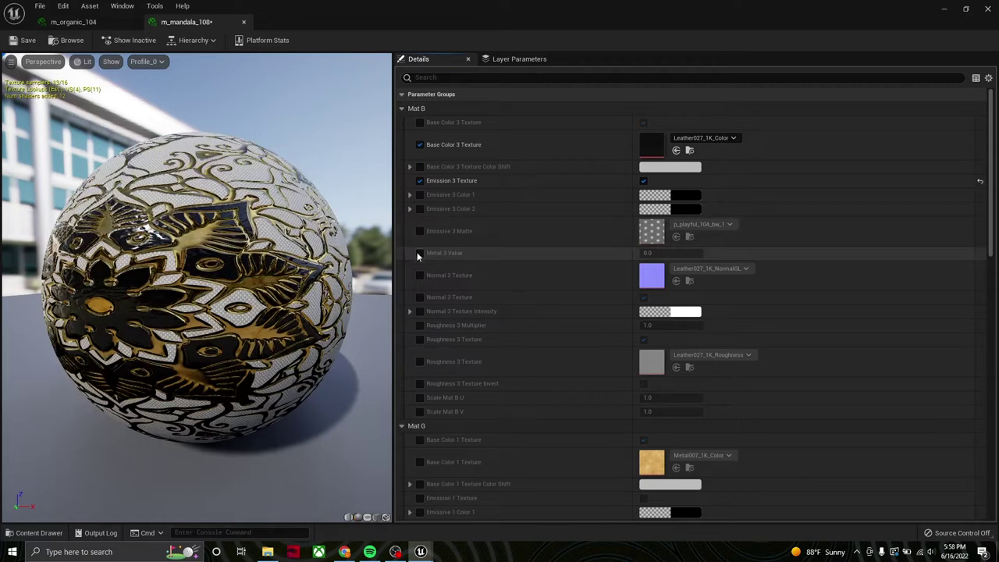
left_click(420, 208)
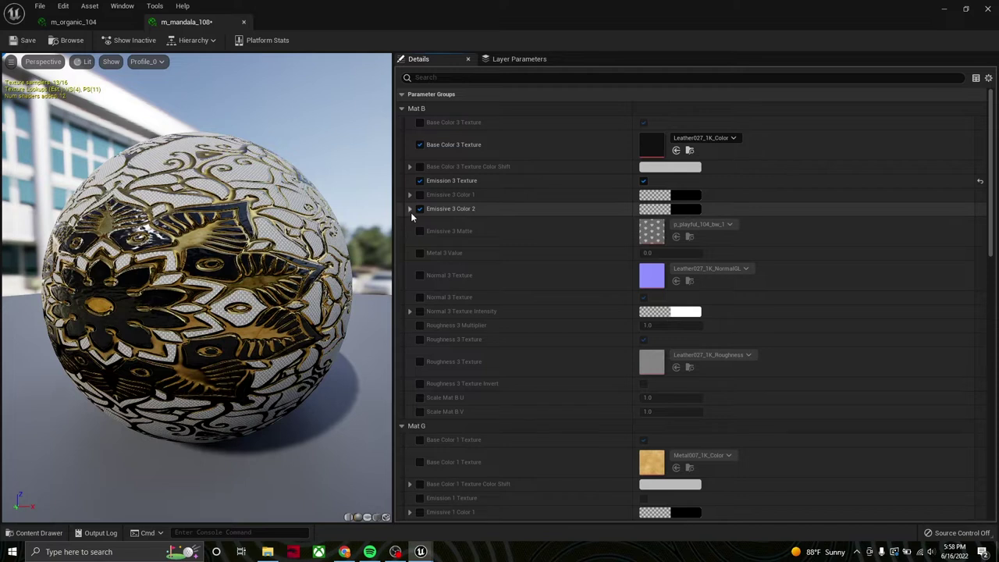
left_click(409, 208)
left_click_drag(664, 223, 695, 222)
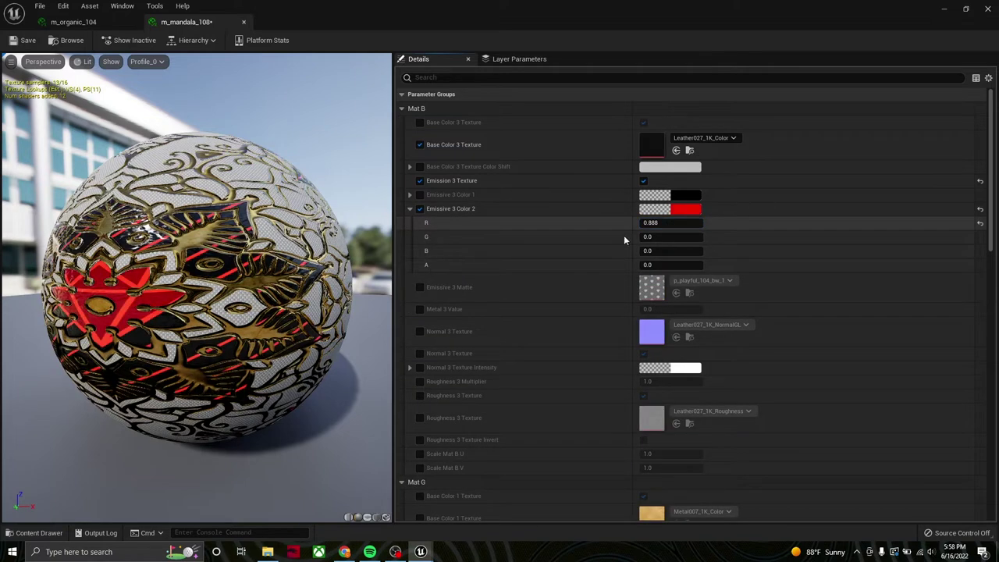
left_click_drag(168, 261, 219, 226)
left_click_drag(254, 311, 195, 318)
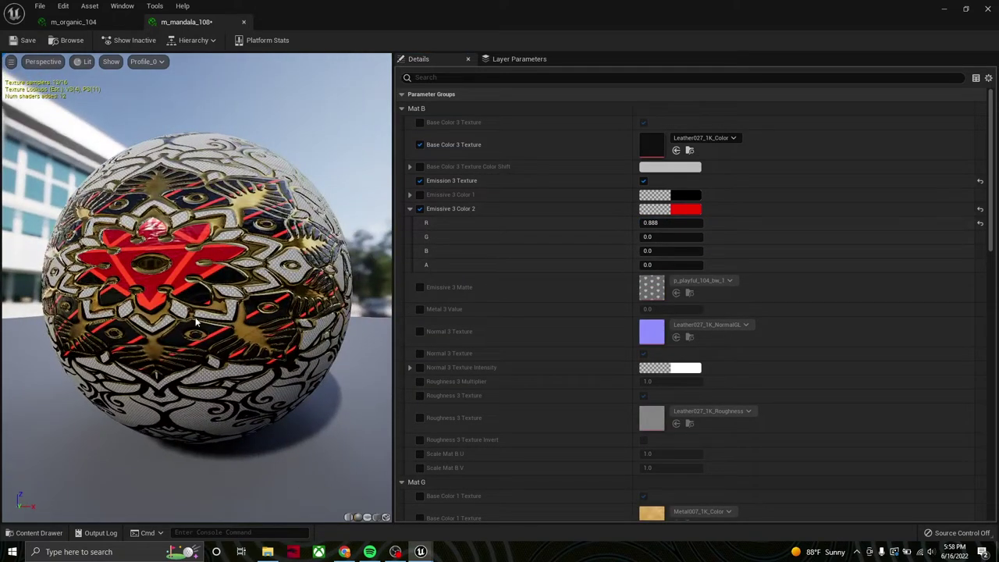
left_click_drag(196, 258, 234, 321)
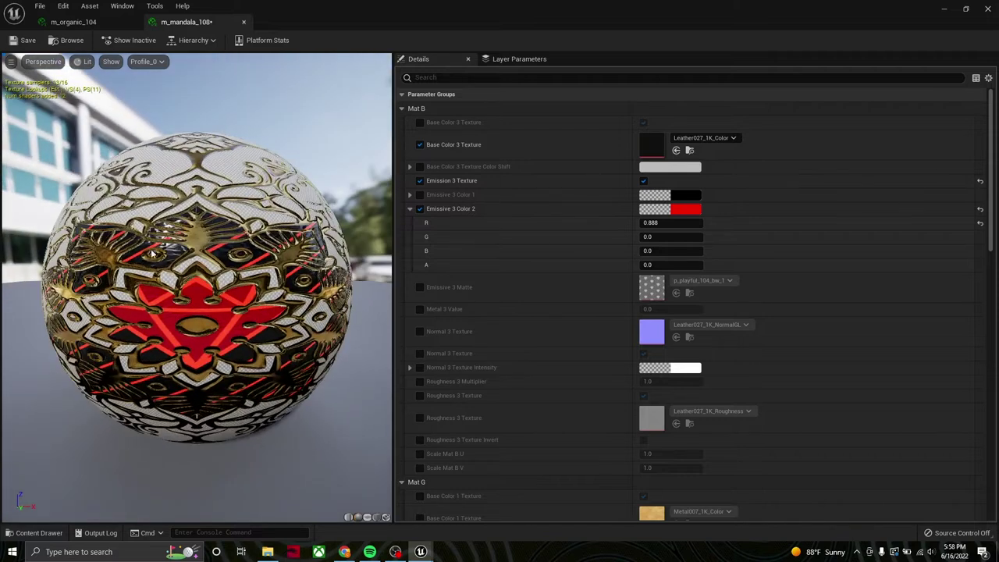
Turn off the overrides for Emissive 3 Color 2 and Emission 3 Texture
left_click(419, 209)
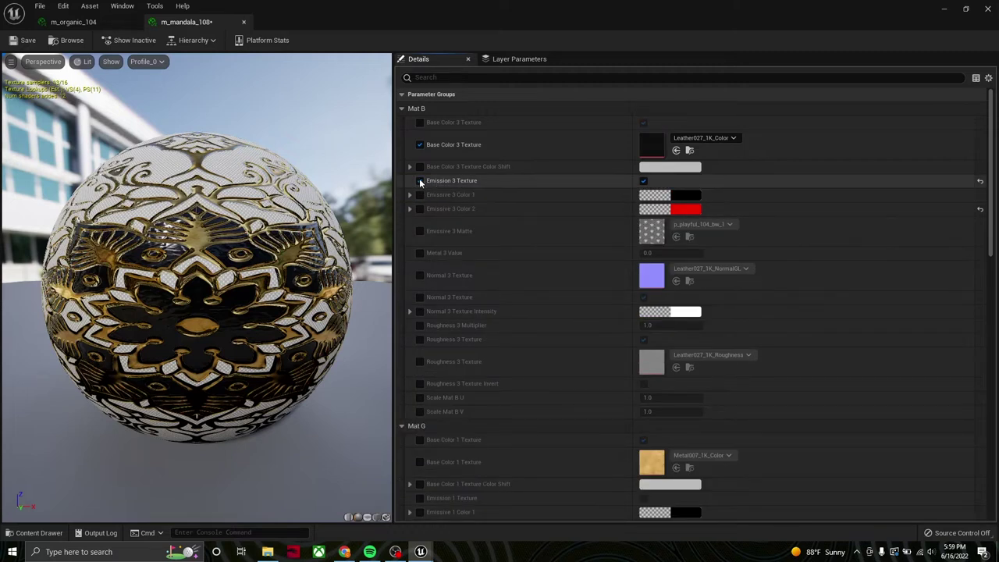
left_click(420, 181)
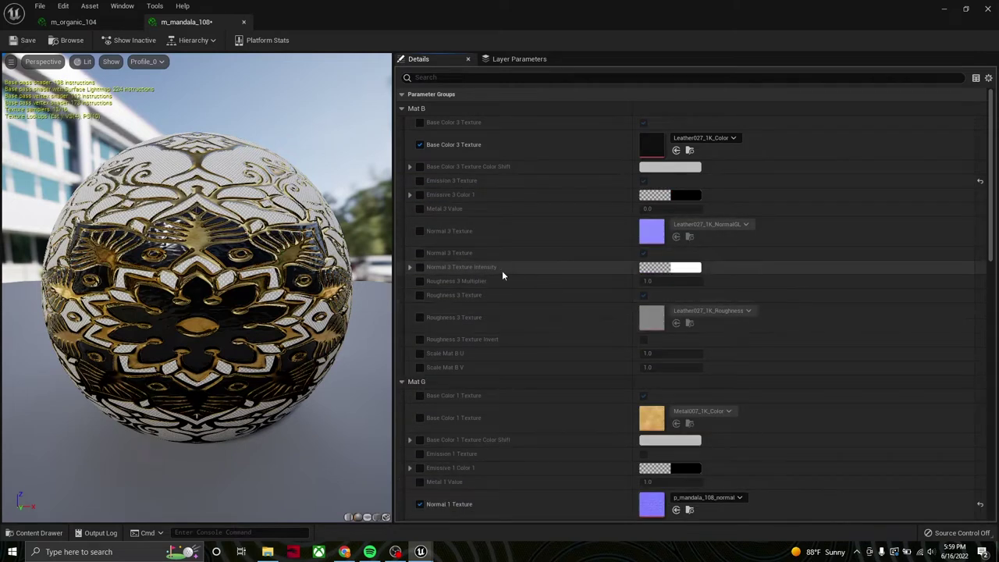
Examine the mandala material's leather, gold and fabric surface detail on the preview sphere from several angles and up close
scroll(494, 270, "down", 1)
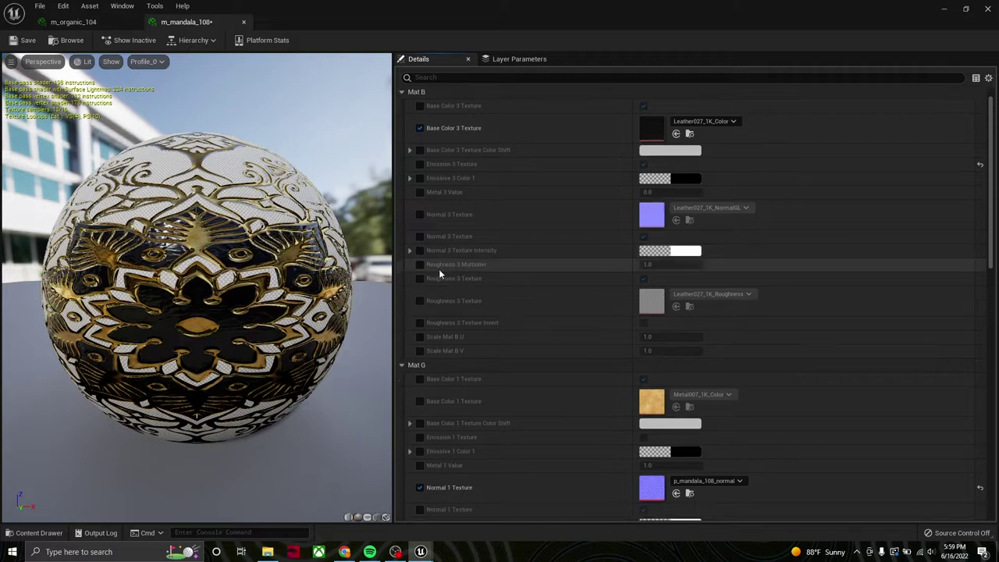
left_click_drag(319, 279, 305, 297)
mouse_move(220, 243)
left_mouse_down()
mouse_move(217, 258)
mouse_move(180, 226)
mouse_move(206, 235)
left_mouse_up()
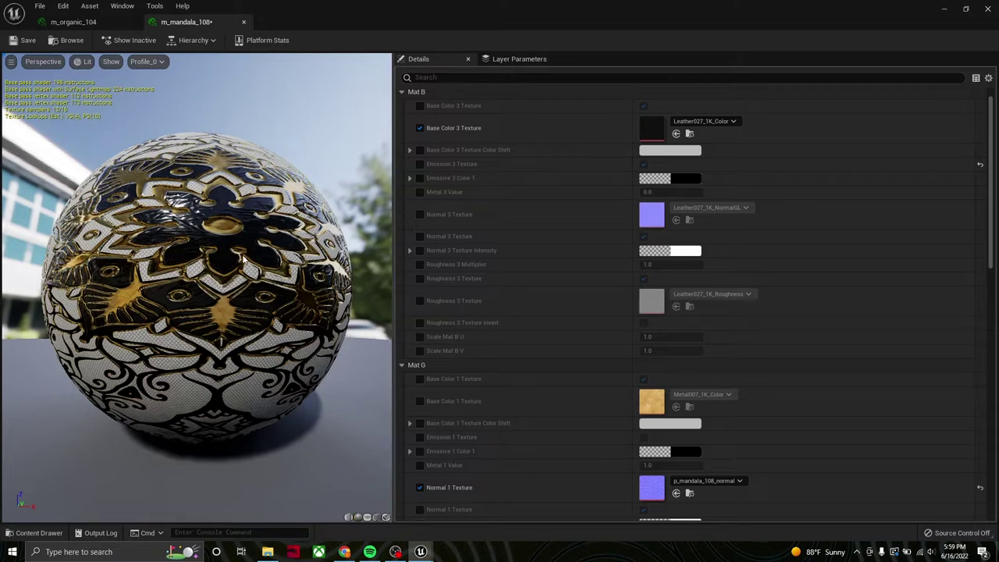
left_click_drag(242, 259, 254, 289)
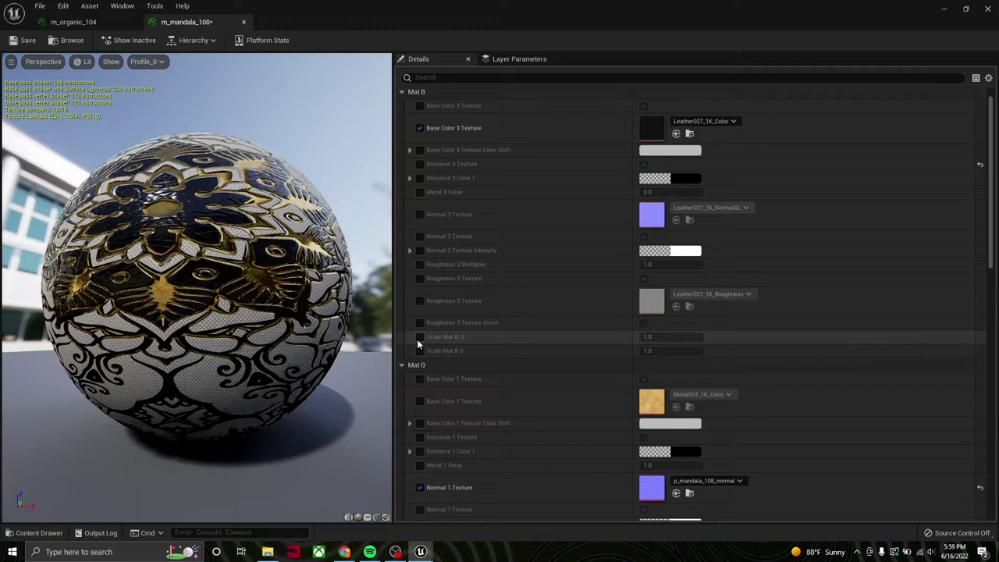
left_click_drag(238, 306, 254, 298)
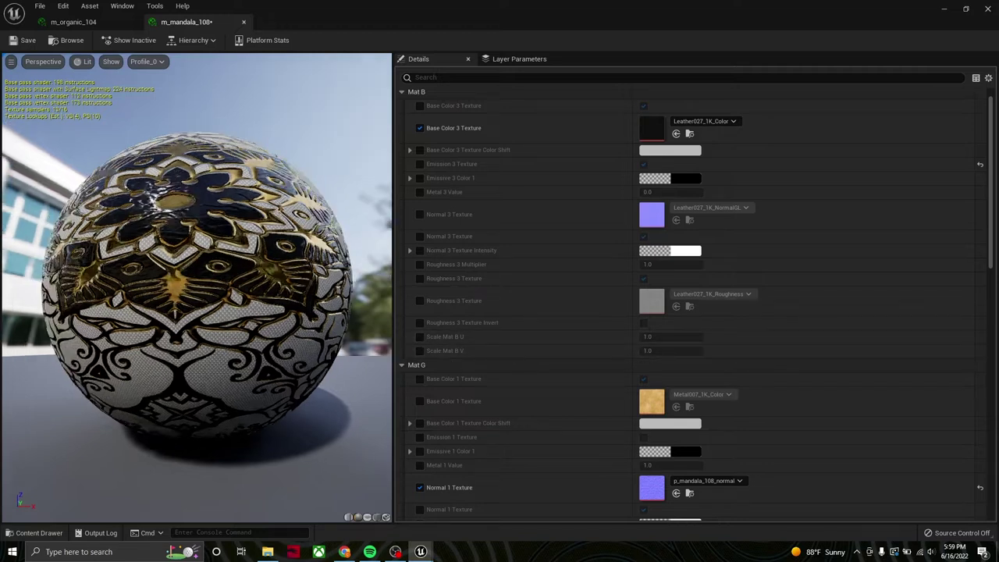
scroll(208, 335, "up", 5)
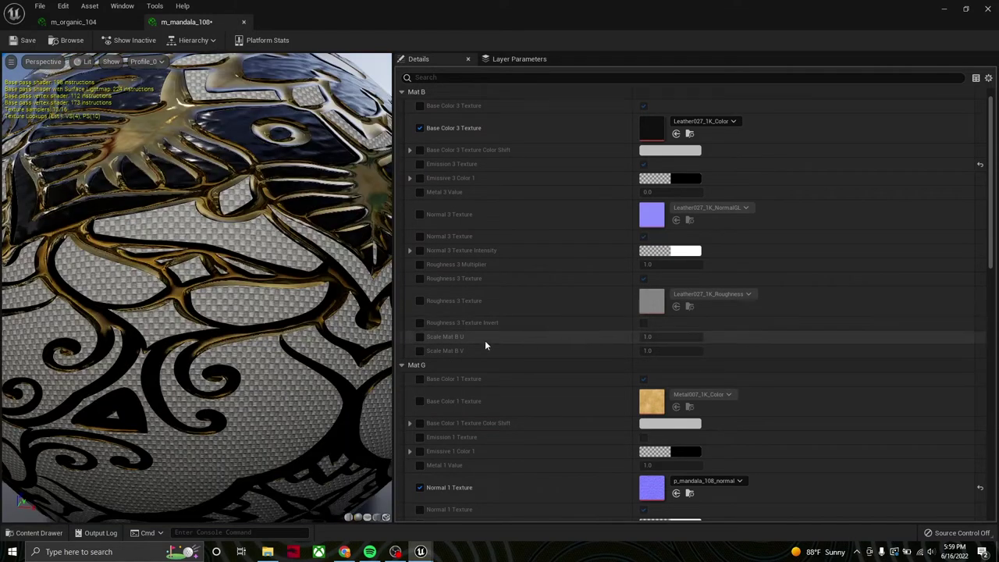
Override Scale Mat B U and Scale Mat B V and set both to 5 for finer leather tiling
left_click(421, 337)
left_click(421, 351)
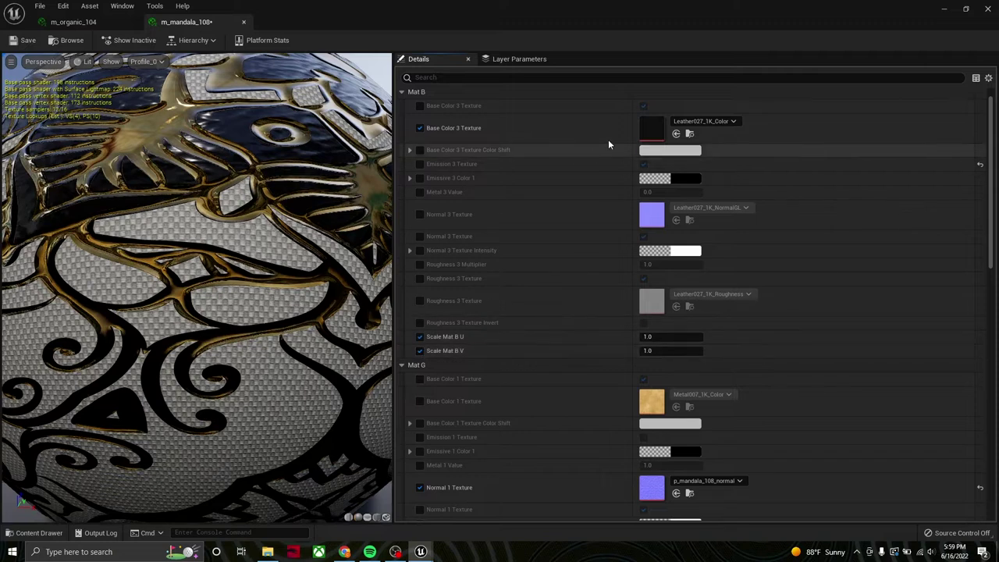
left_click(665, 337)
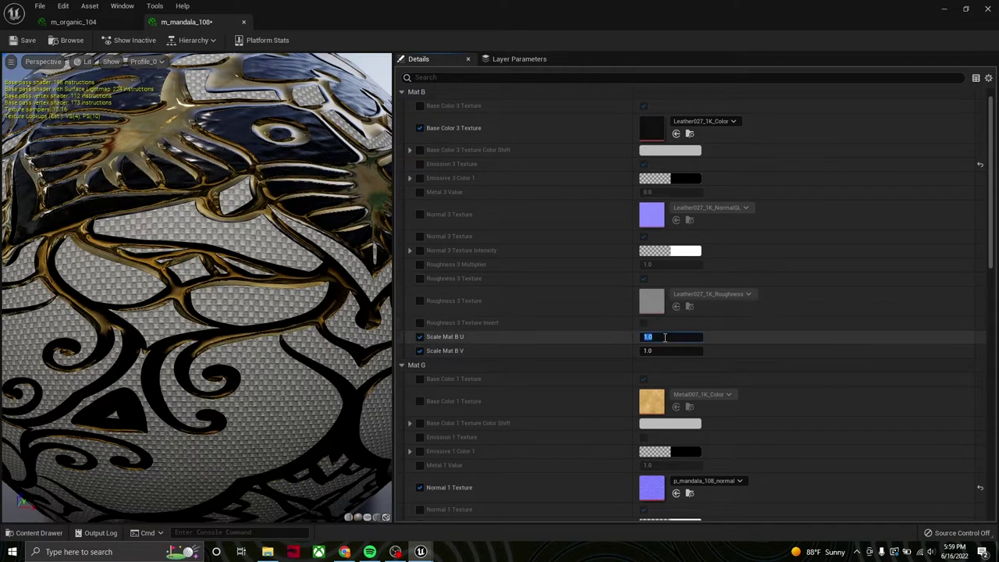
type("5")
key("Return")
left_click_drag(327, 179, 302, 165)
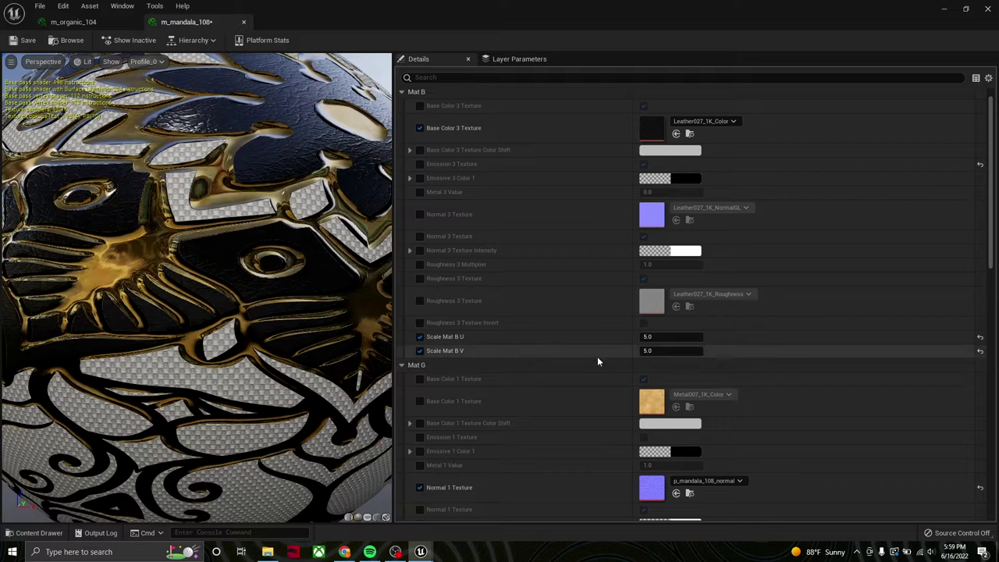
Turn the Normal 1 Texture override off and back on to compare the mandala pattern's relief on the preview sphere
scroll(528, 393, "down", 2)
scroll(523, 387, "down", 10)
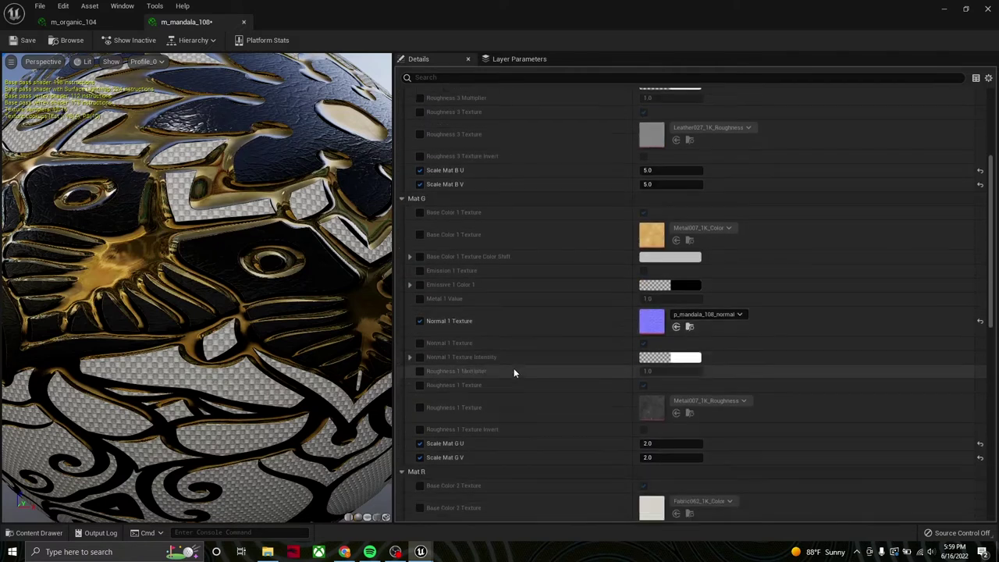
scroll(513, 371, "down", 7)
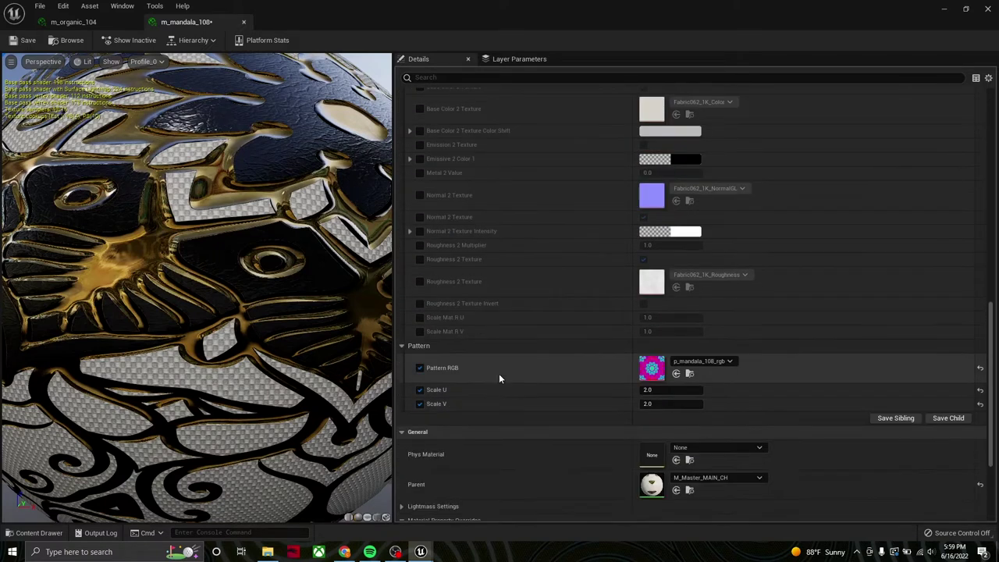
mouse_move(303, 244)
left_mouse_down()
mouse_move(367, 233)
mouse_move(303, 239)
left_mouse_up()
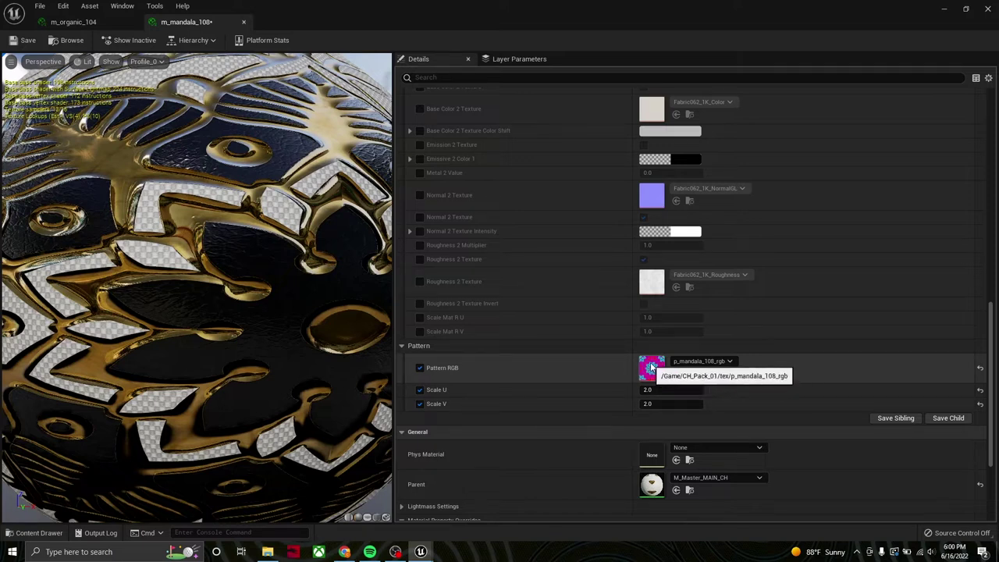
scroll(532, 281, "up", 3)
scroll(531, 283, "up", 9)
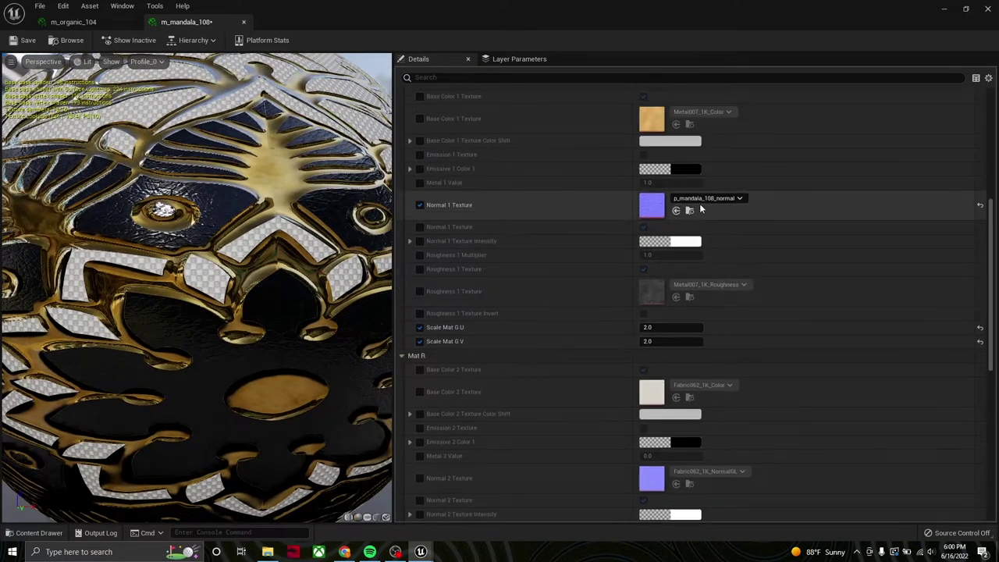
left_click(419, 205)
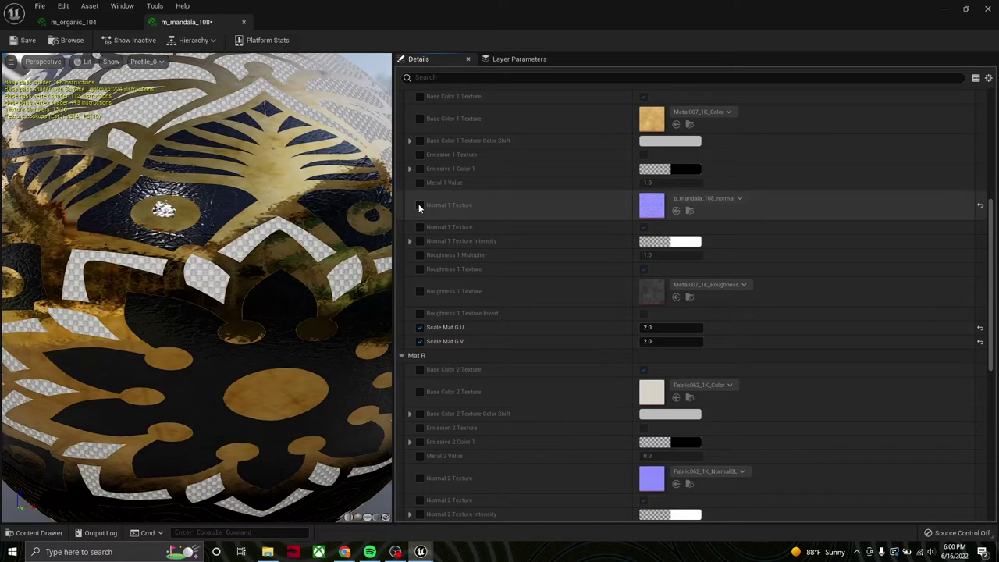
left_click_drag(188, 262, 210, 231)
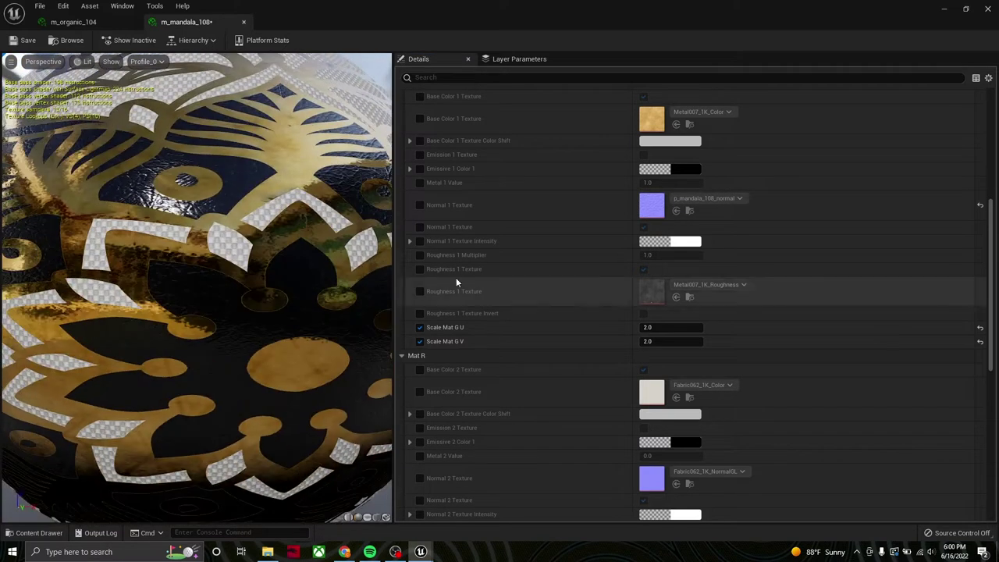
left_click(420, 205)
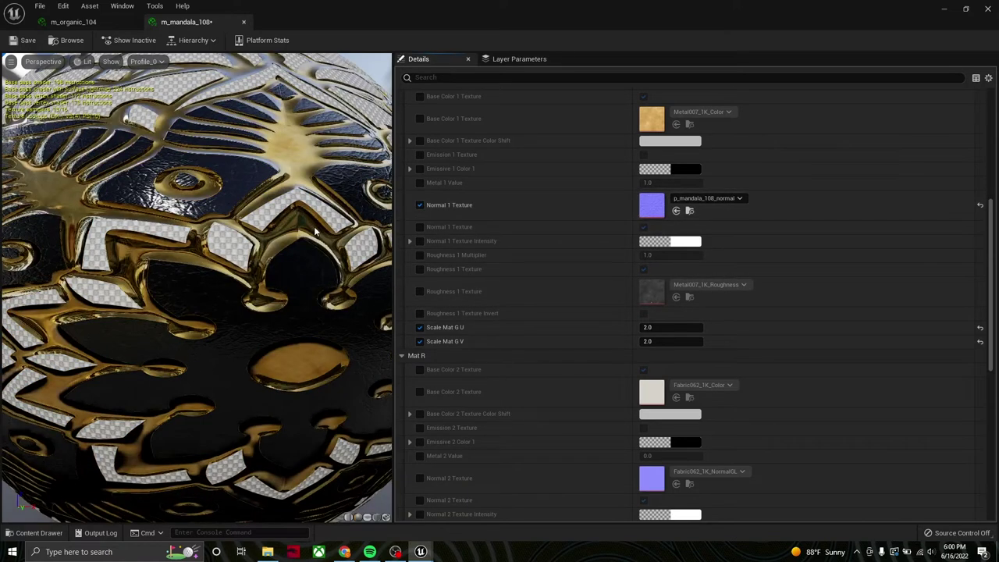
left_click_drag(196, 287, 344, 235)
left_click_drag(186, 189, 117, 70)
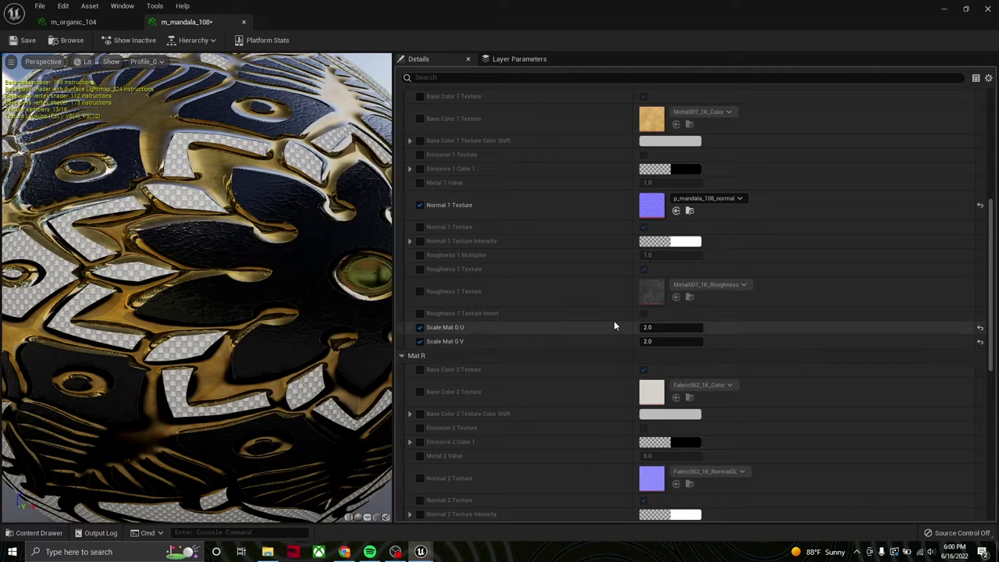
Try Scale Mat G U at 4, inspect the effect on the gold relief, and set it back to 2
type("4")
key("Return")
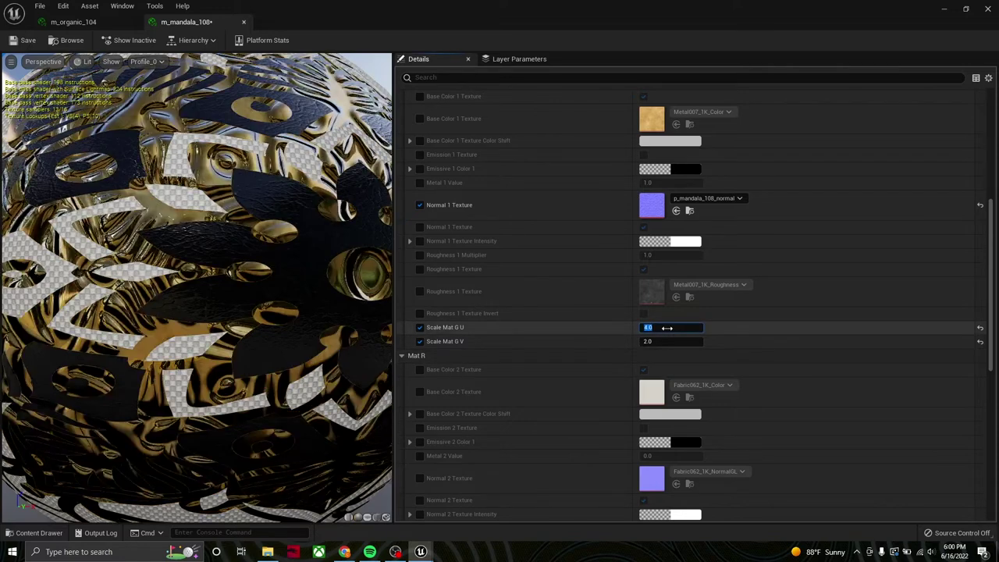
left_click_drag(320, 211, 331, 140)
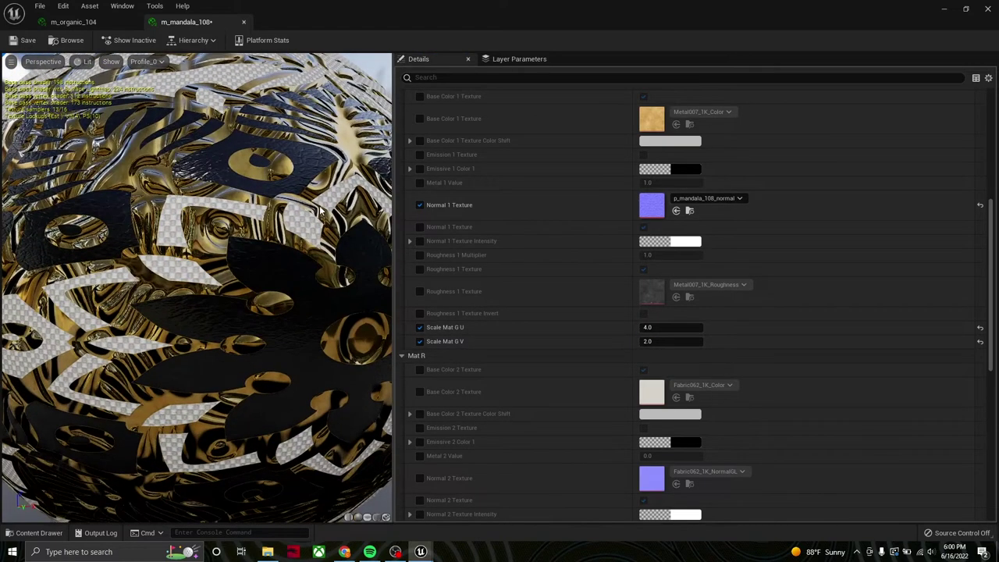
left_click(652, 328)
type("2")
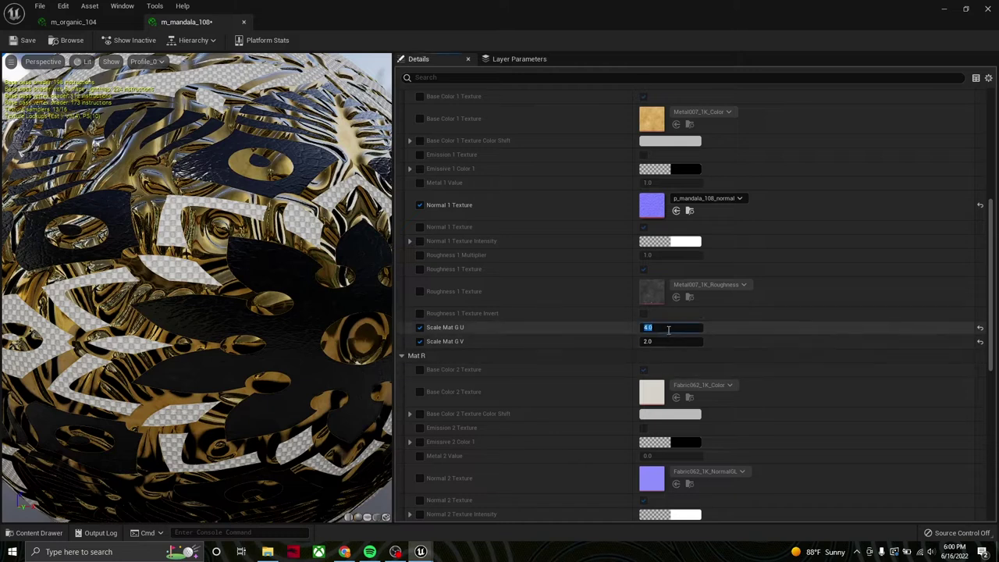
key("Return")
Set the Pattern Scale U and Scale V to 10 and inspect the mandala tiling on the preview sphere
scroll(826, 348, "down", 8)
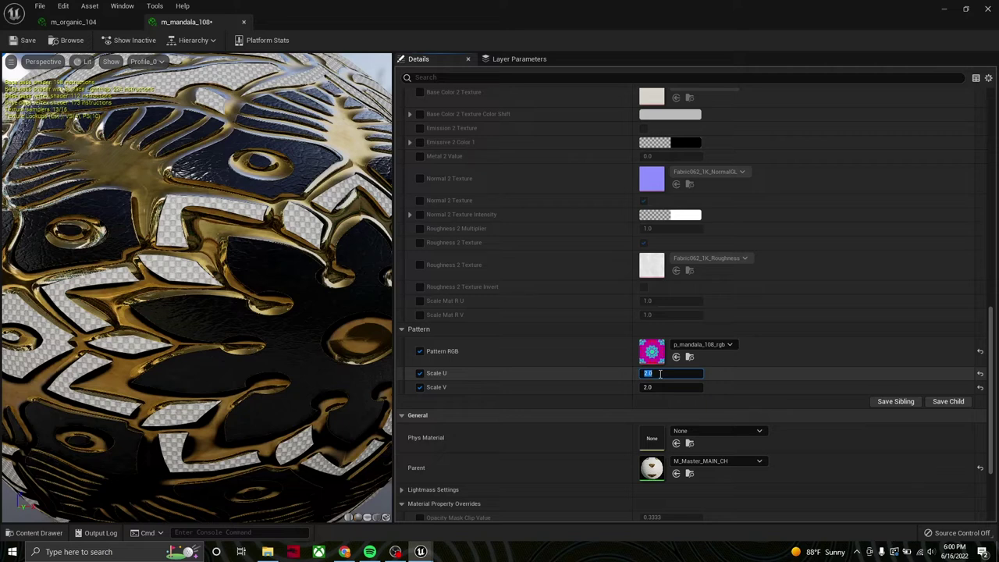
type("0")
key("Tab")
type("10")
key("Return")
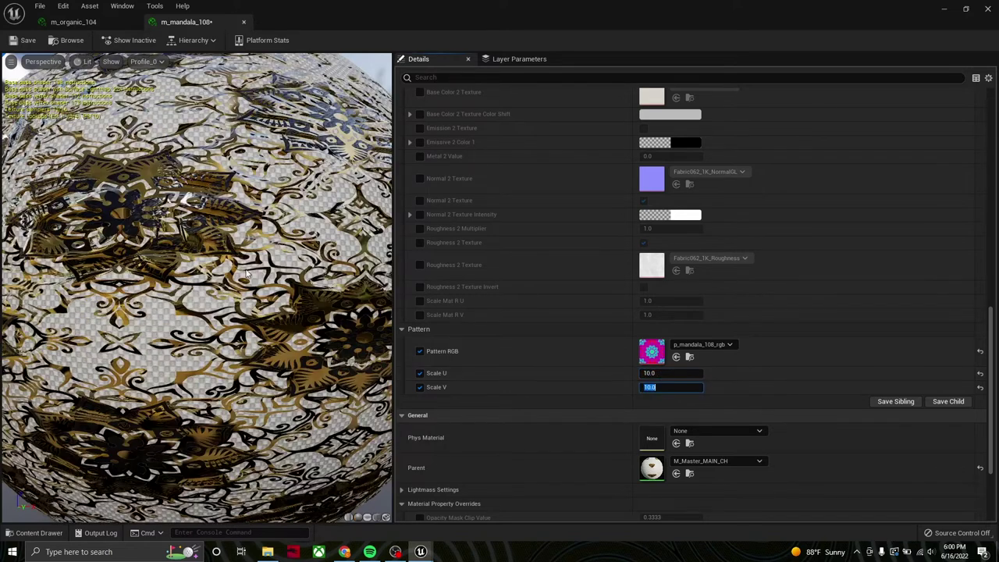
left_click_drag(232, 240, 248, 291)
scroll(217, 267, "down", 10)
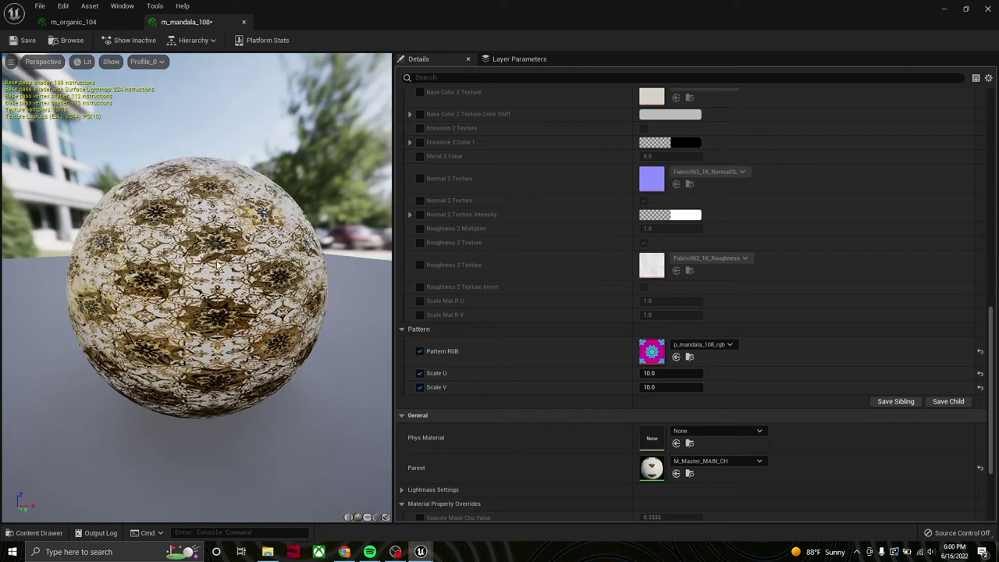
scroll(217, 267, "down", 2)
scroll(217, 267, "up", 5)
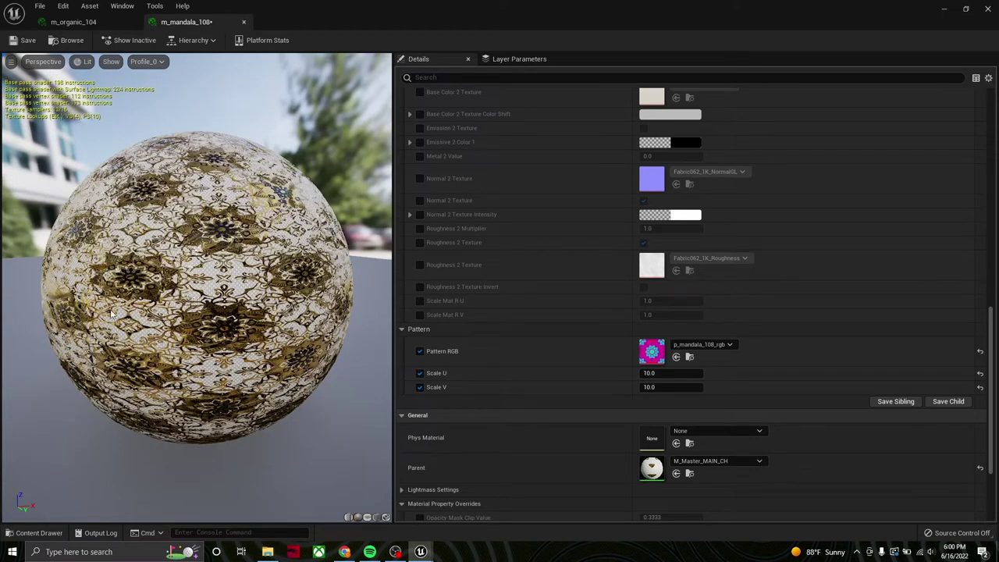
left_click_drag(179, 320, 186, 321)
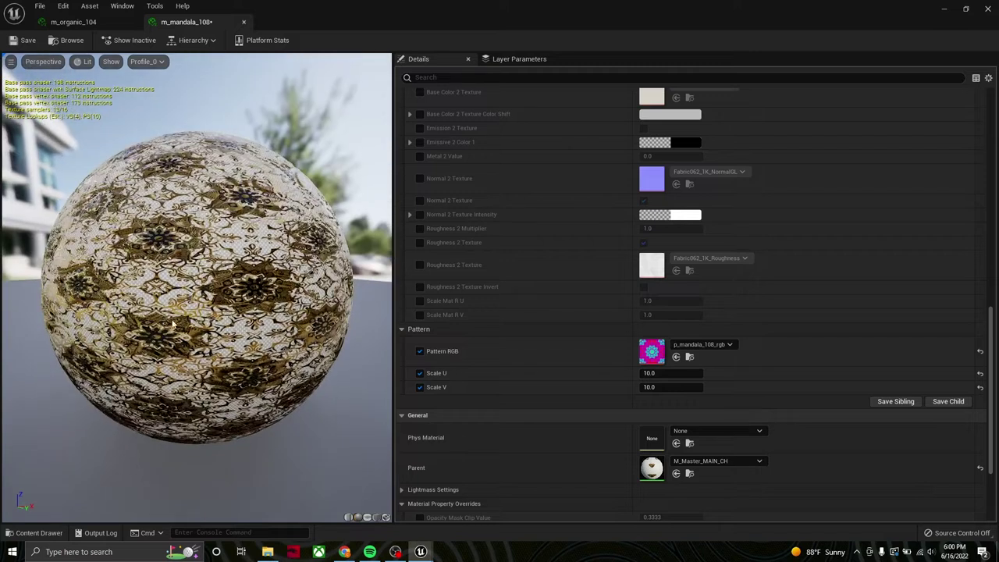
Override Mat G's Base Color 1 Texture Color Shift and make it red with R 1, G 0 and B 0
scroll(534, 294, "up", 10)
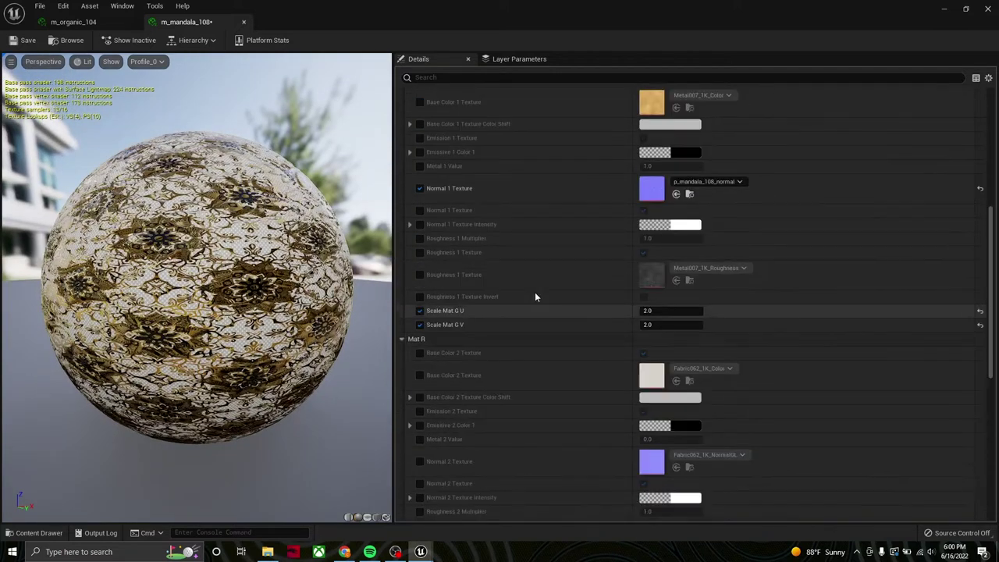
left_click(419, 240)
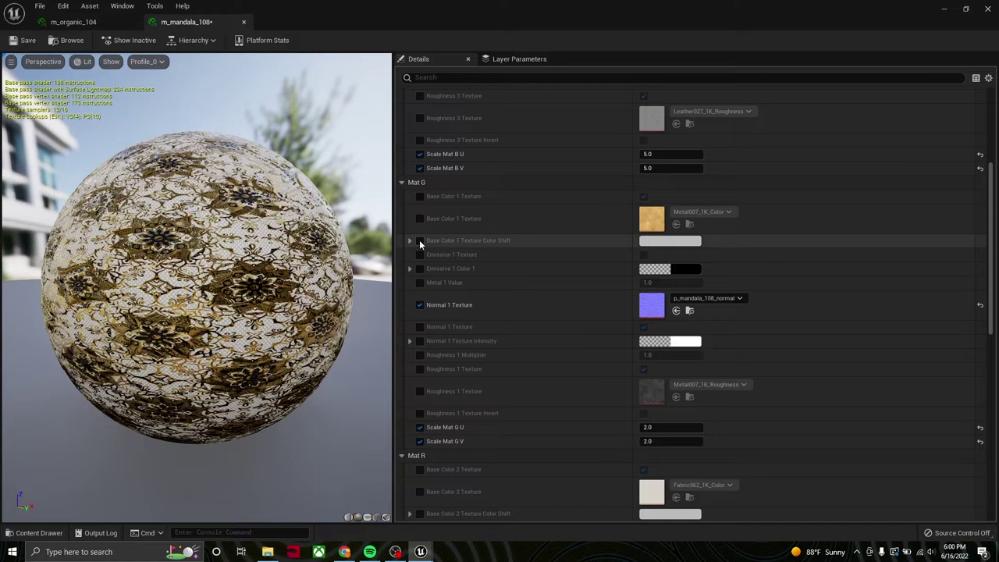
left_click(411, 241)
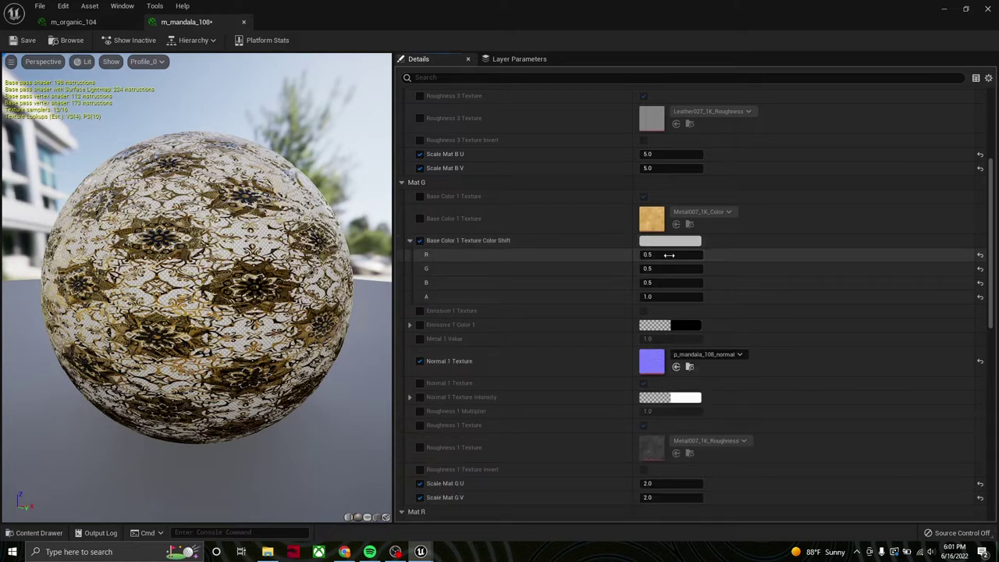
type("1")
key("Tab")
key("Tab")
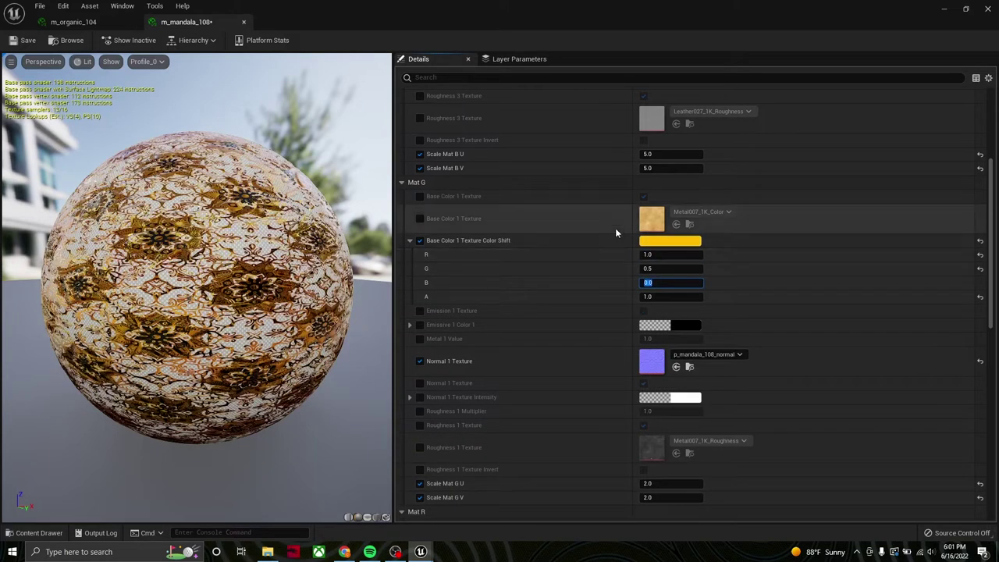
type("0")
key("Return")
Examine the red-tinted metal areas of the mandala pattern from several angles and distances on the preview sphere
left_click_drag(235, 272, 180, 293)
scroll(235, 272, "up", 1)
scroll(235, 270, "up", 3)
scroll(235, 271, "down", 3)
left_click_drag(235, 272, 19, 280)
left_click_drag(274, 258, 221, 267)
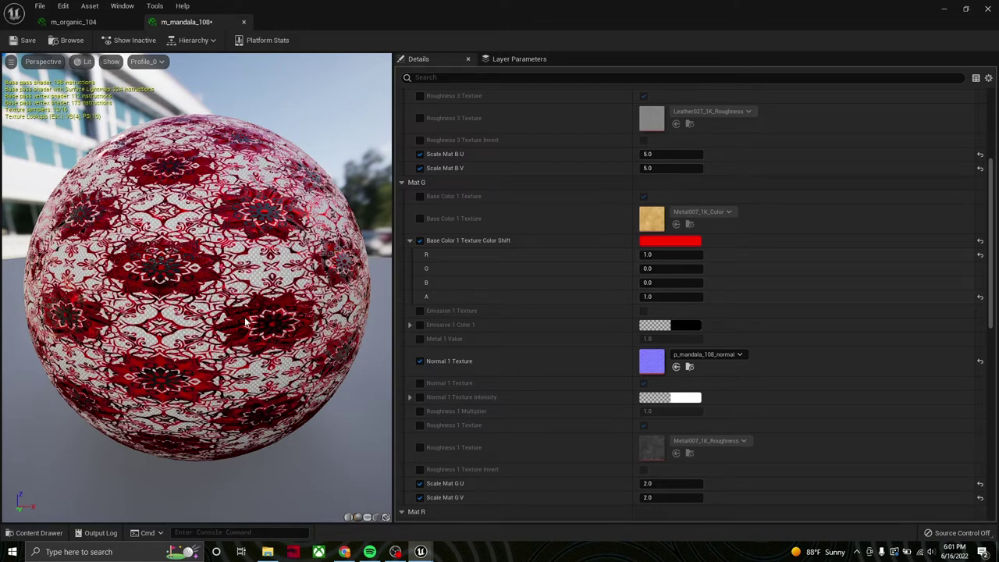
left_click_drag(232, 325, 254, 325)
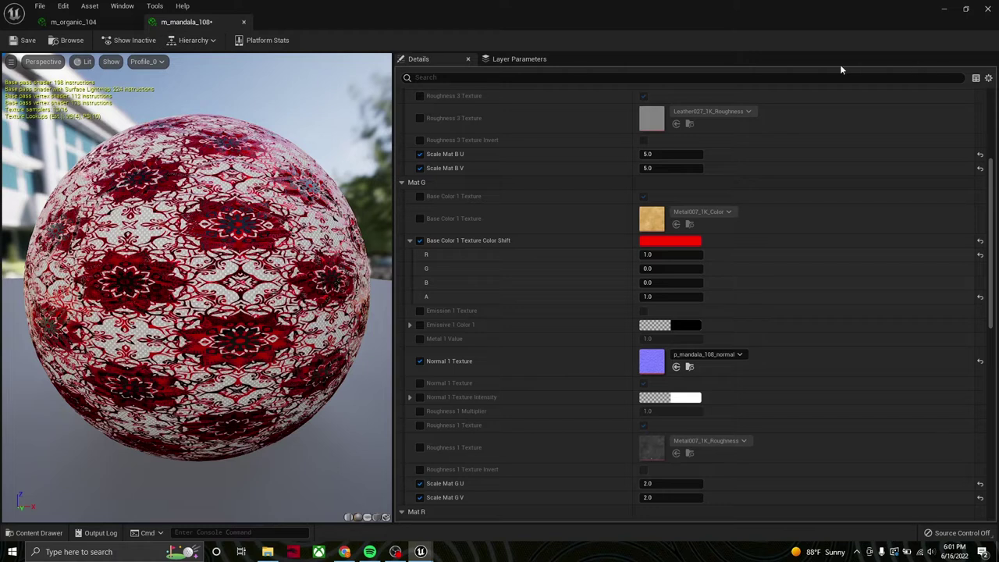
Return to the level editor and open the M_Master_MAIN_CH material from CH_Pack_01's material_master folder
left_click(78, 22)
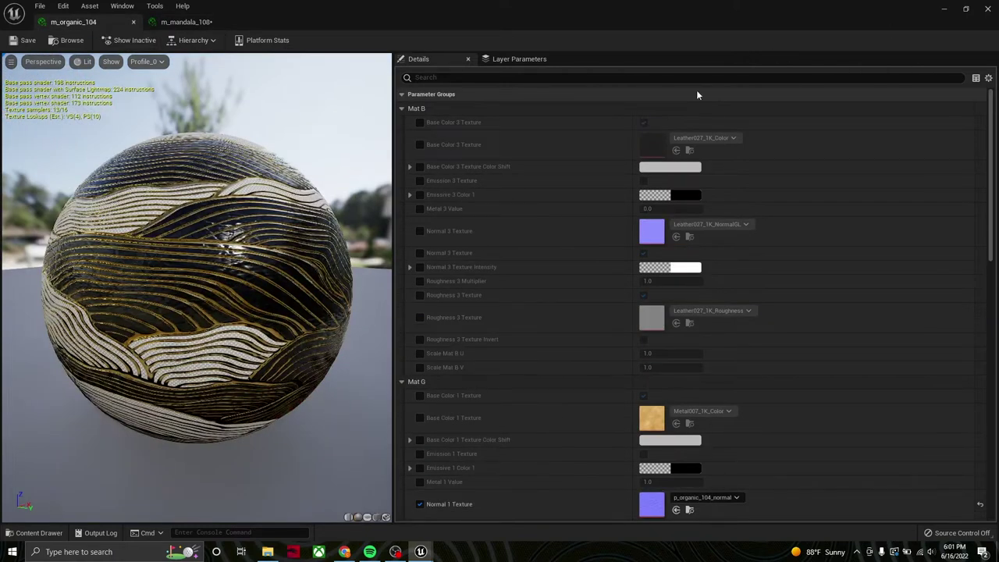
left_click(944, 12)
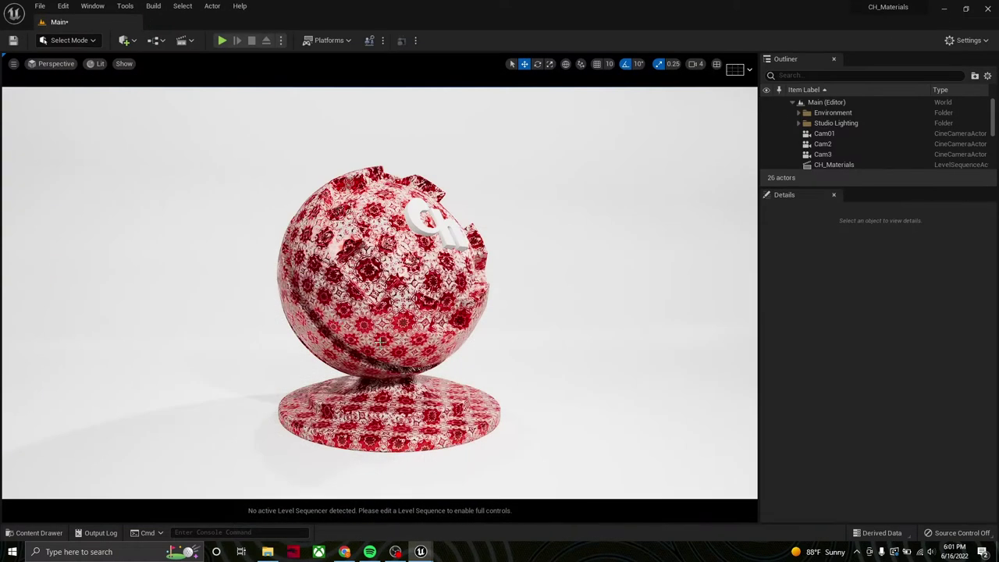
left_click(35, 533)
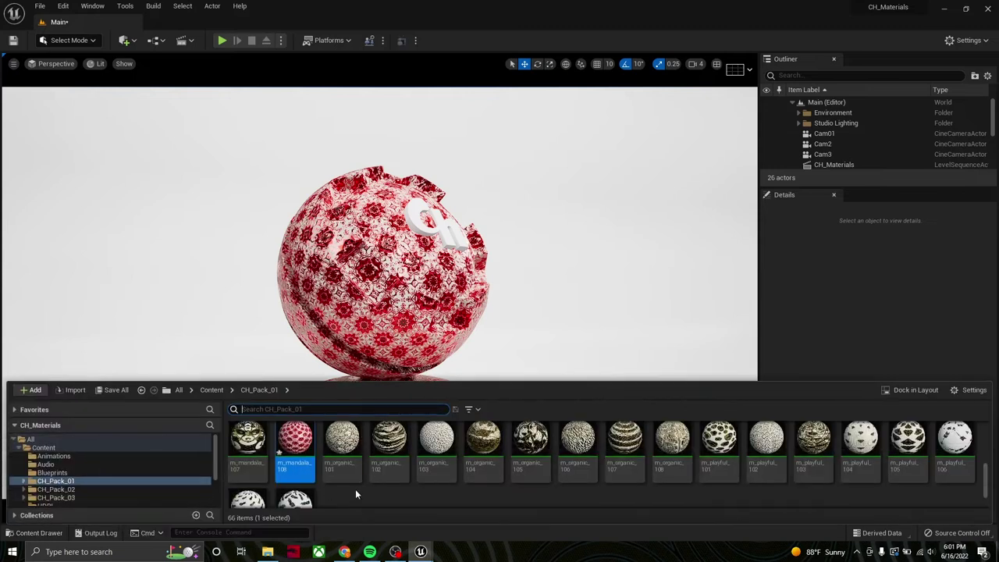
scroll(354, 488, "up", 2)
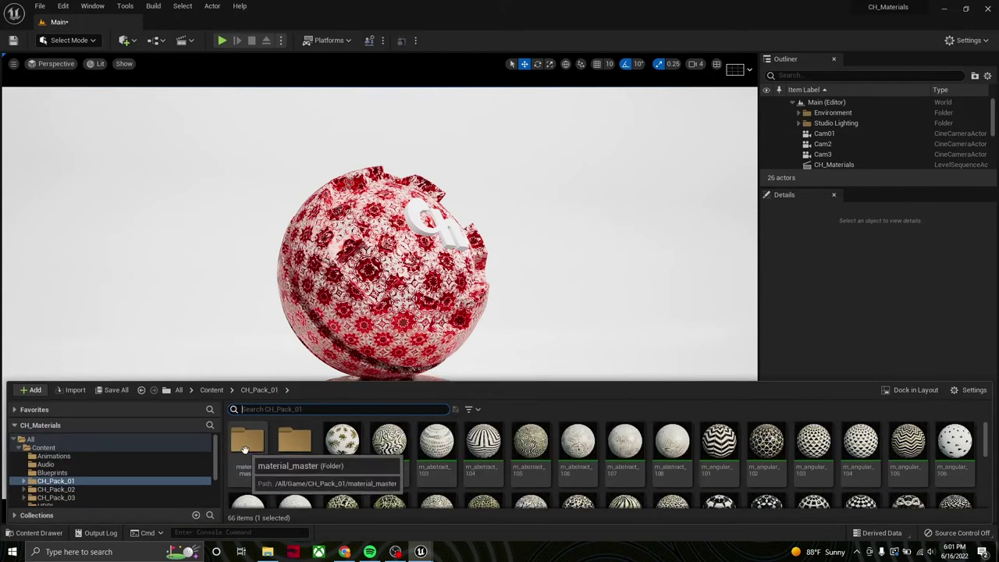
double_click(244, 443)
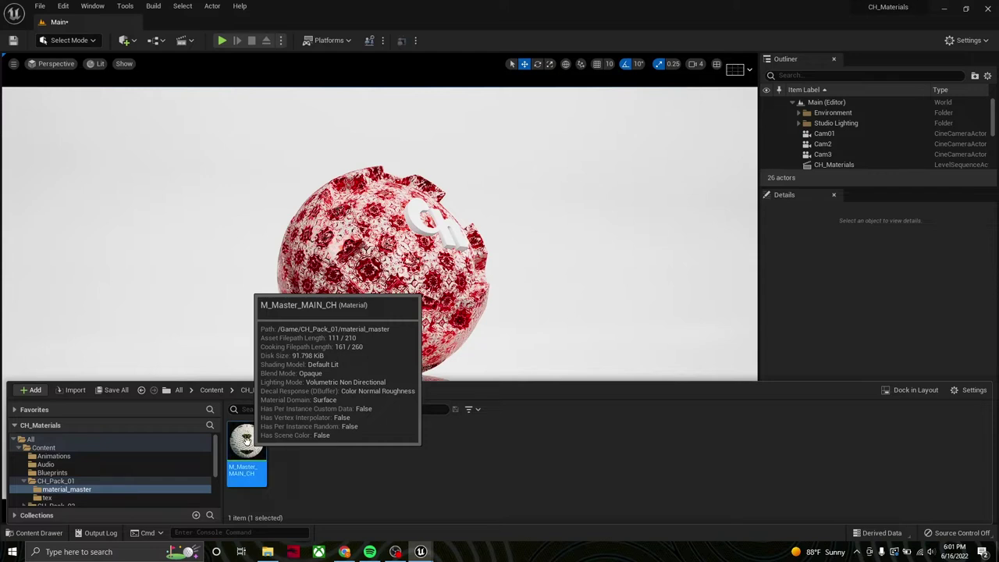
double_click(247, 442)
Look over the master material graph's overall layout, including the Mat 1 and Mat R node groups
right_click_drag(295, 246, 568, 252)
scroll(548, 263, "down", 6)
right_click_drag(369, 228, 763, 250)
scroll(542, 268, "down", 4)
right_click_drag(483, 253, 550, 395)
right_click_drag(499, 232, 490, 429)
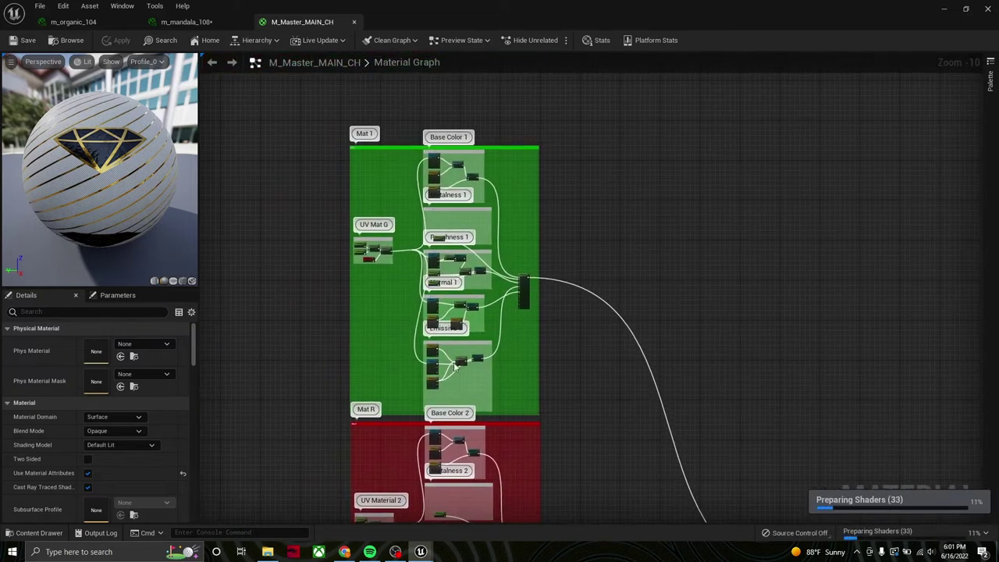
Examine Mat 1's Base Color 1 nodes up close, including the texture, color shift, solid color and switch parameters
scroll(457, 367, "up", 3)
right_click_drag(392, 331, 386, 363)
right_click_drag(368, 254, 374, 334)
scroll(352, 245, "up", 5)
right_click_drag(338, 249, 379, 283)
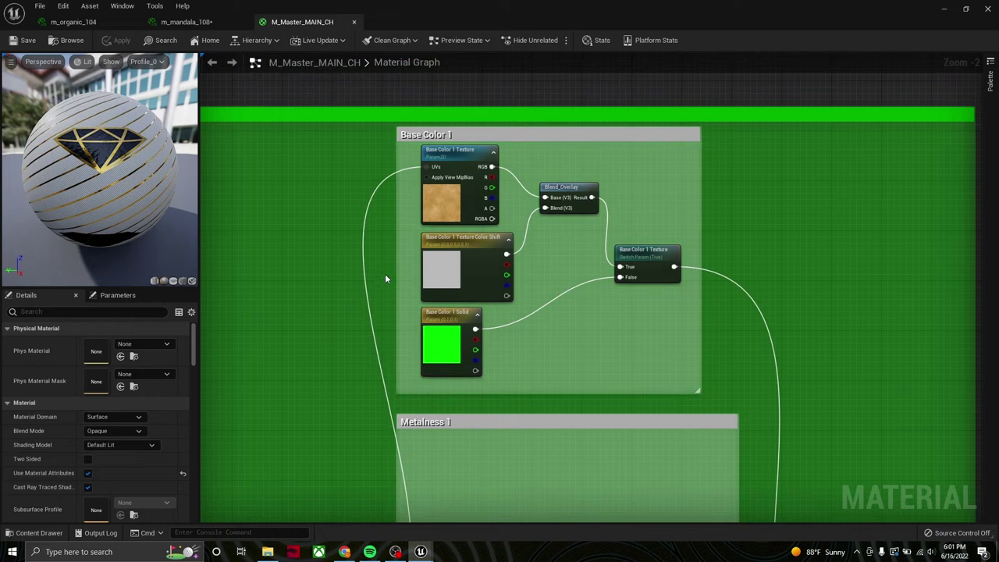
right_click_drag(307, 185, 352, 139)
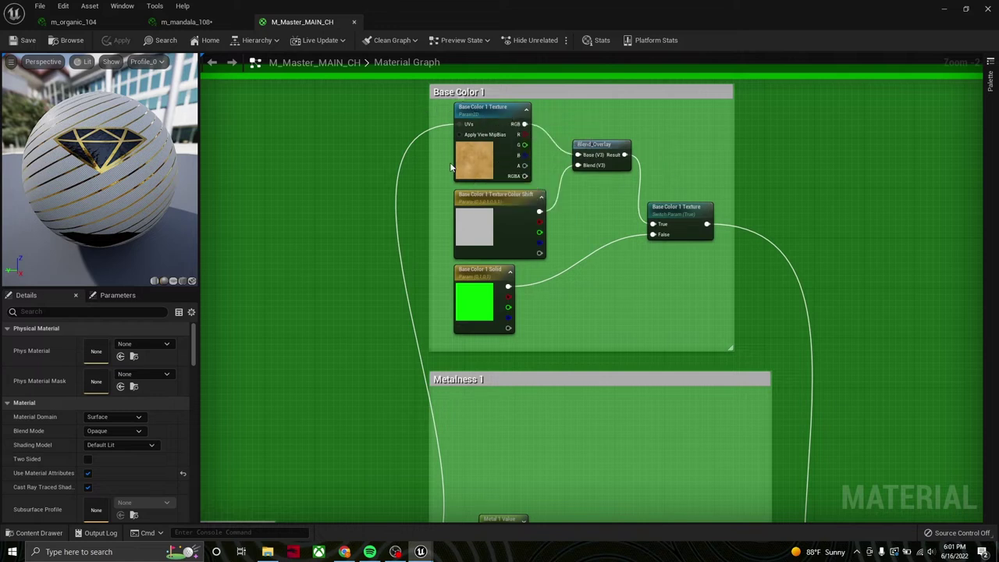
right_click_drag(424, 274, 431, 208)
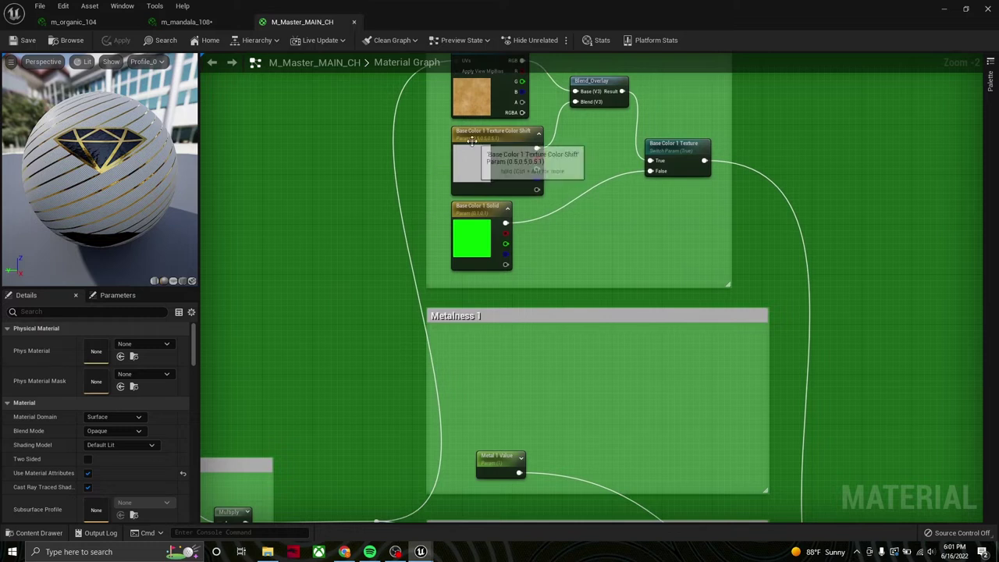
right_click_drag(584, 148, 560, 164)
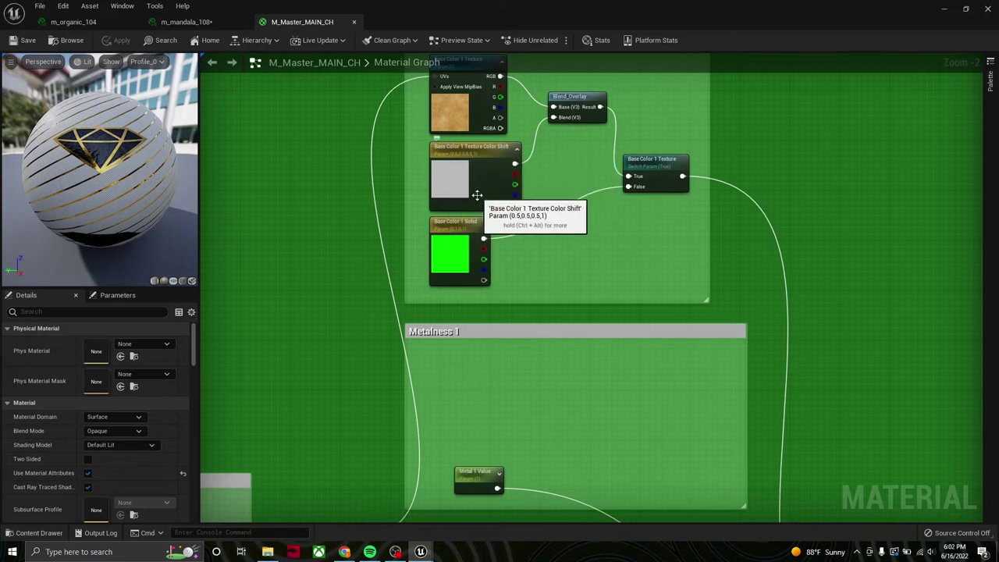
Examine Mat 1's Base Color 1 Solid parameter and its Metalness 1 and Roughness 1 node groups
right_click_drag(484, 198, 487, 159)
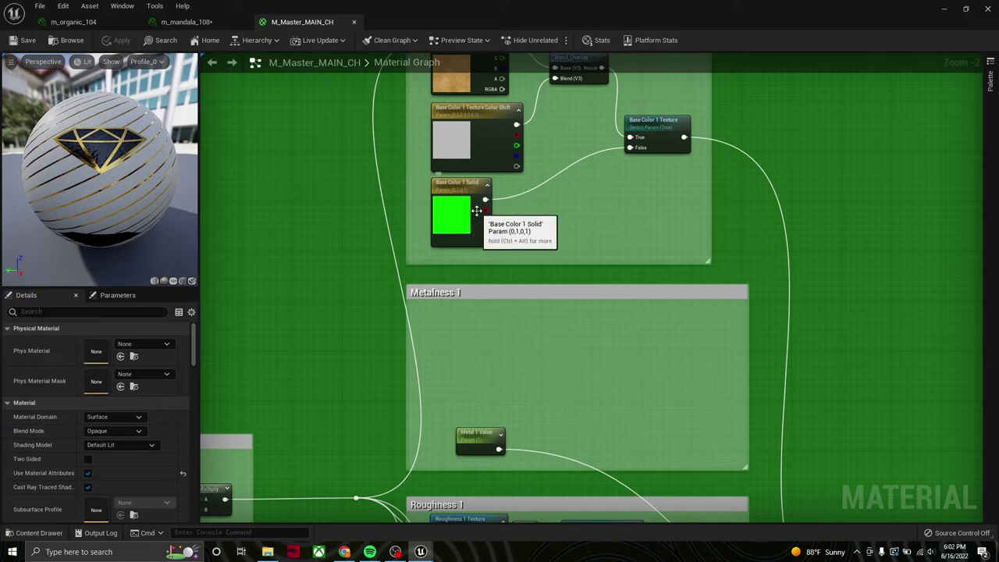
right_click_drag(457, 243, 478, 219)
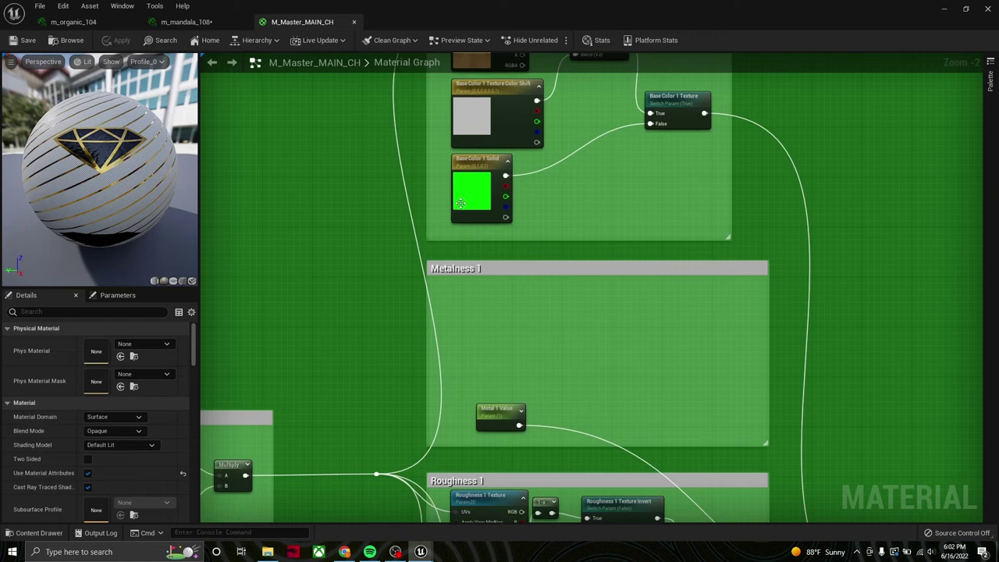
right_click_drag(408, 353, 457, 208)
right_click_drag(430, 361, 552, 202)
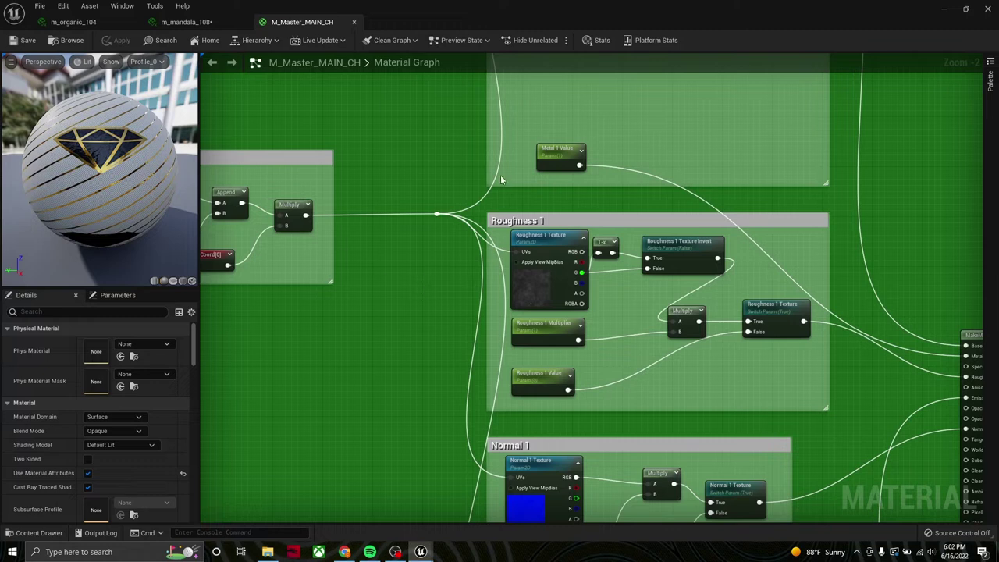
scroll(474, 234, "down", 6)
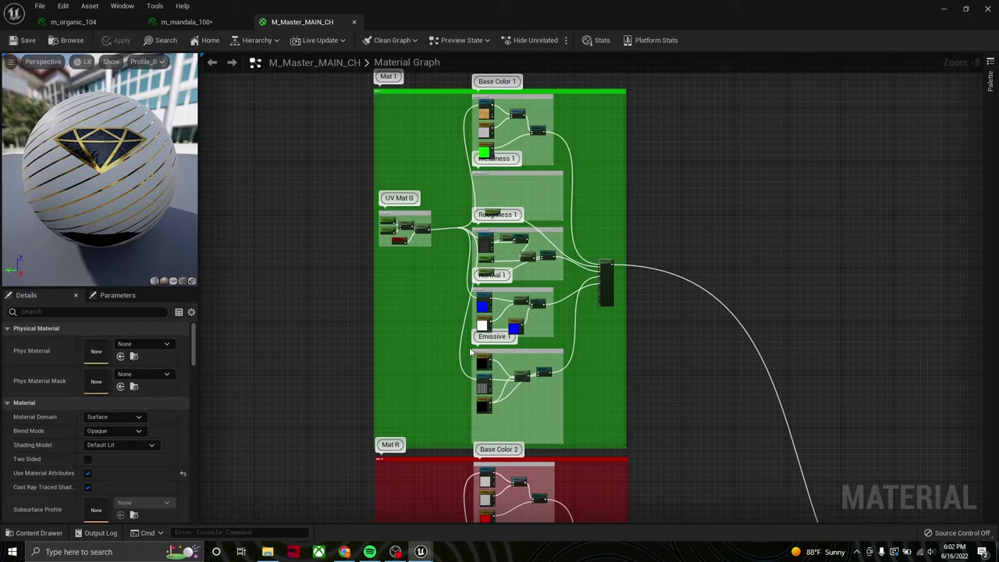
Follow the graph from the Mat R group through the UV Pattern and RGB Mask nodes to the blend nodes and material output
right_click_drag(462, 371, 487, 174)
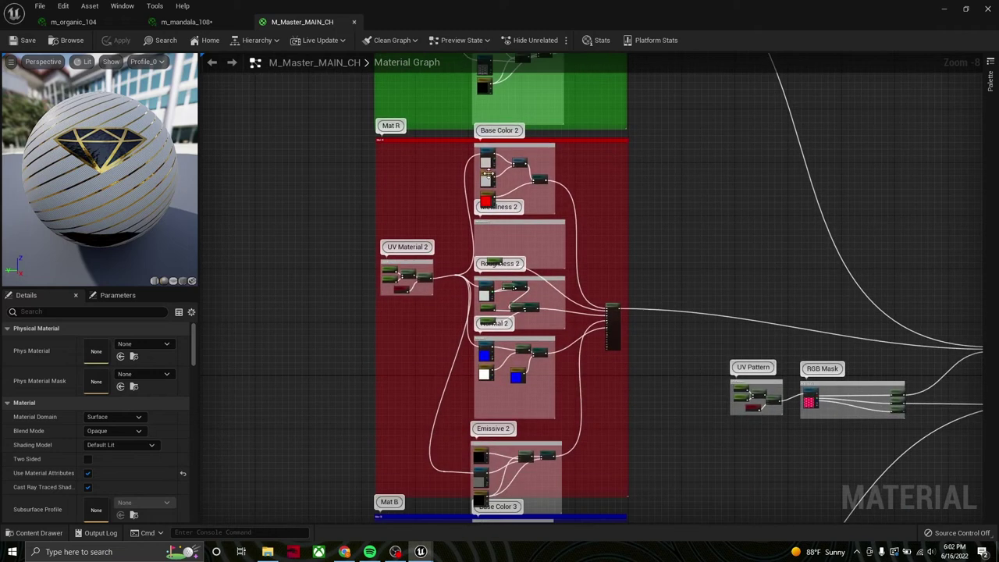
right_click_drag(595, 391, 585, 102)
right_click_drag(812, 193, 643, 303)
scroll(618, 256, "up", 6)
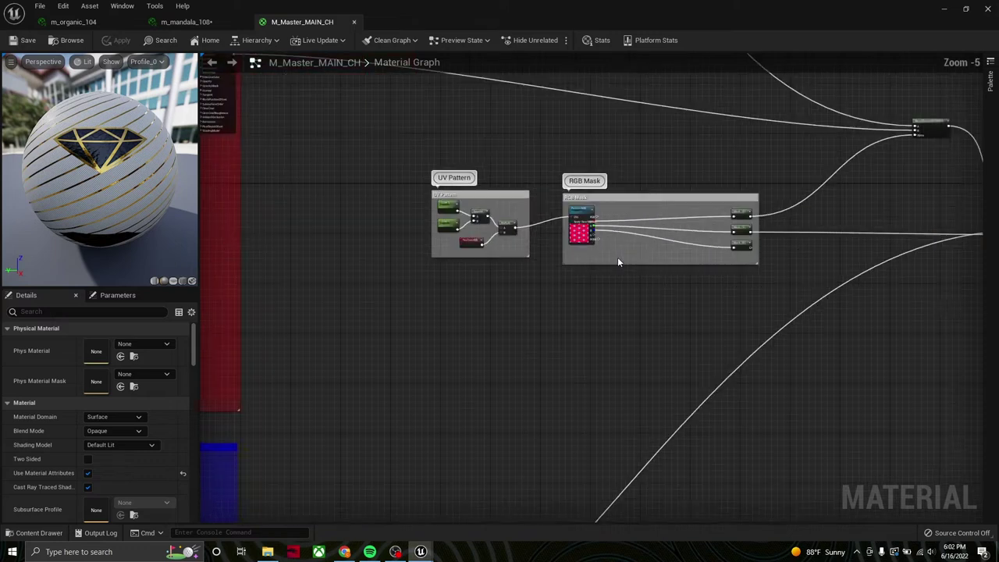
scroll(779, 246, "down", 2)
right_click_drag(780, 248, 468, 366)
right_click_drag(624, 342, 521, 360)
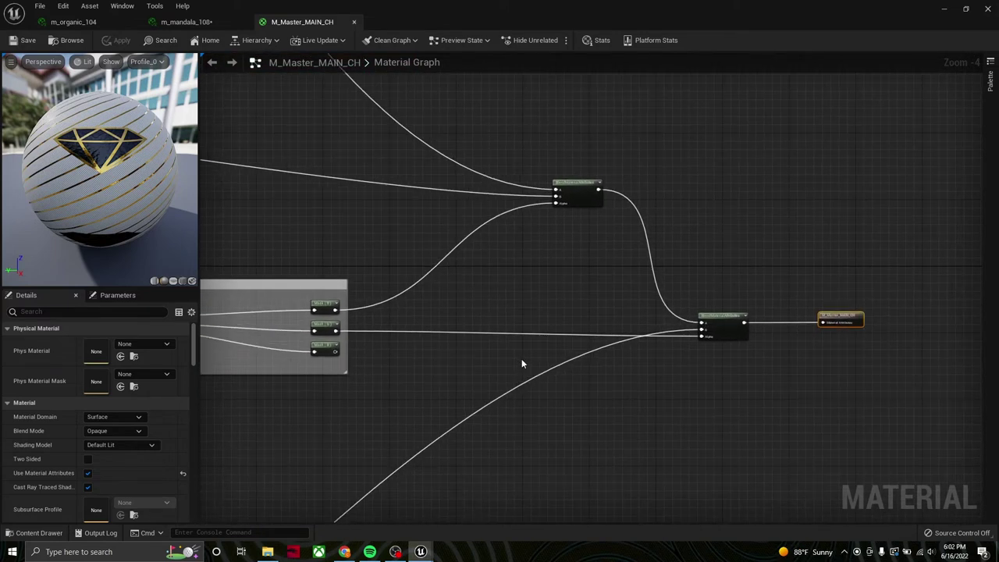
right_click_drag(282, 207, 412, 199)
right_click_drag(344, 212, 564, 211)
Return to the level editor and show CH_Pack_01's tex folder in an enlarged asset browser
left_click(945, 10)
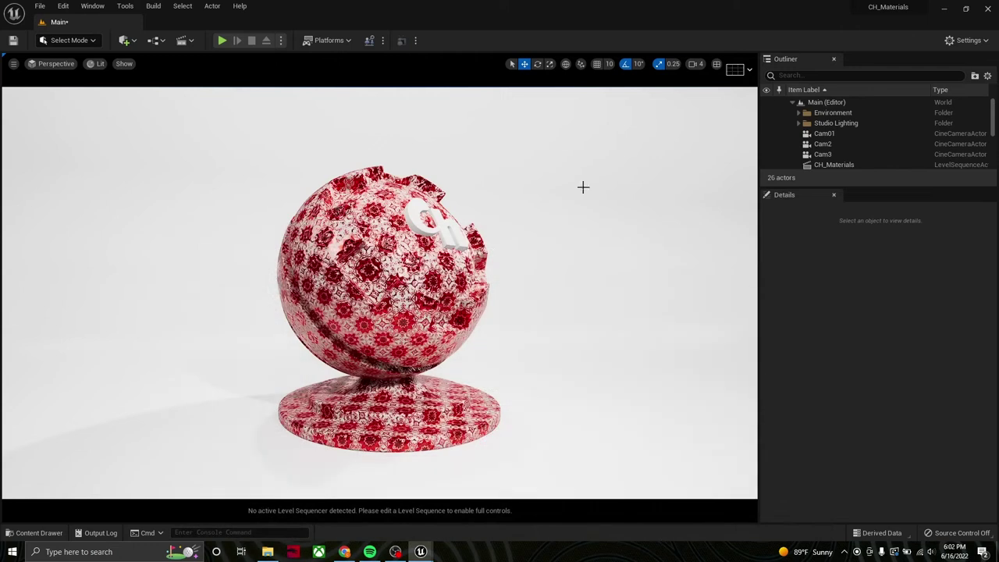
left_click(34, 532)
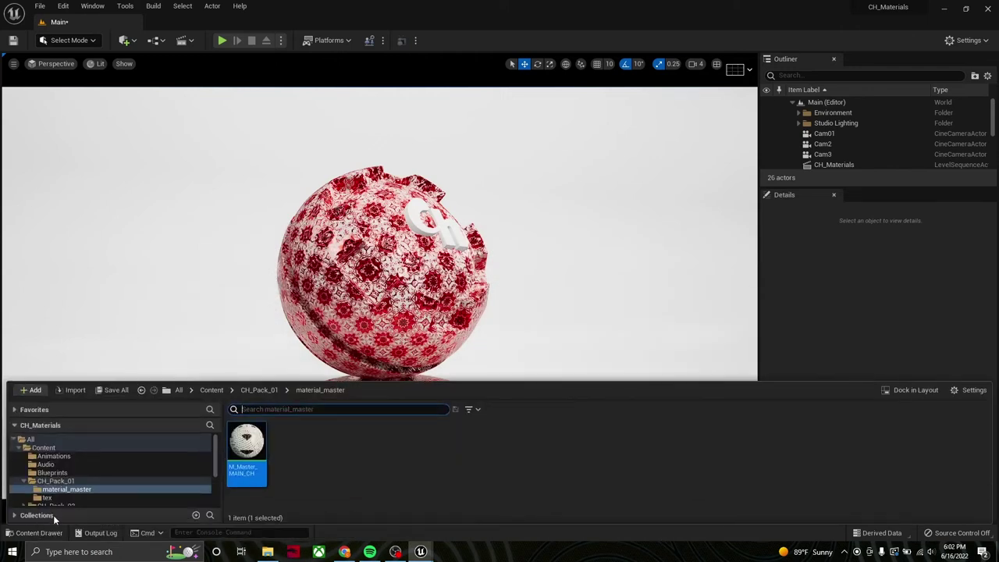
scroll(119, 464, "down", 2)
left_click(47, 465)
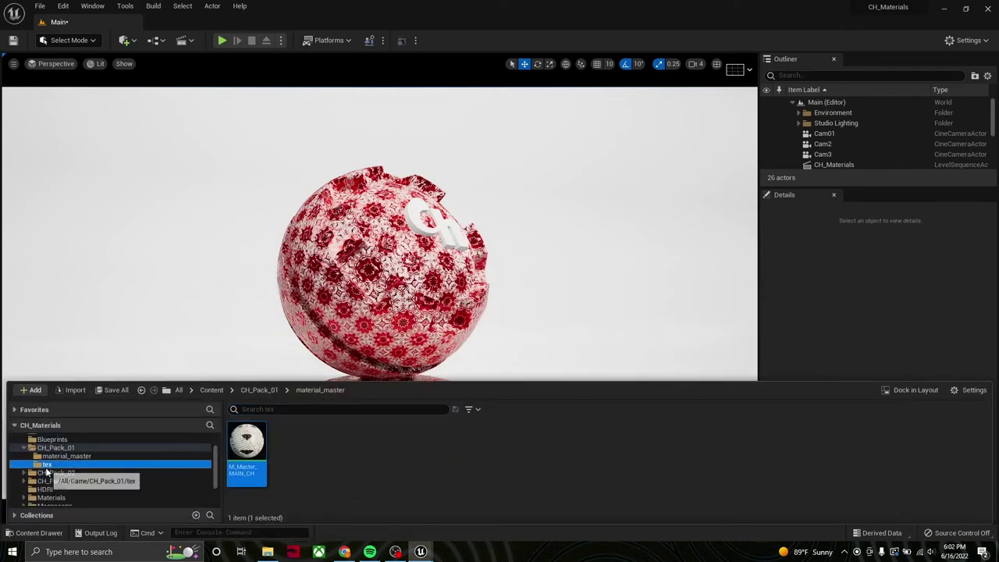
left_click_drag(428, 381, 475, 79)
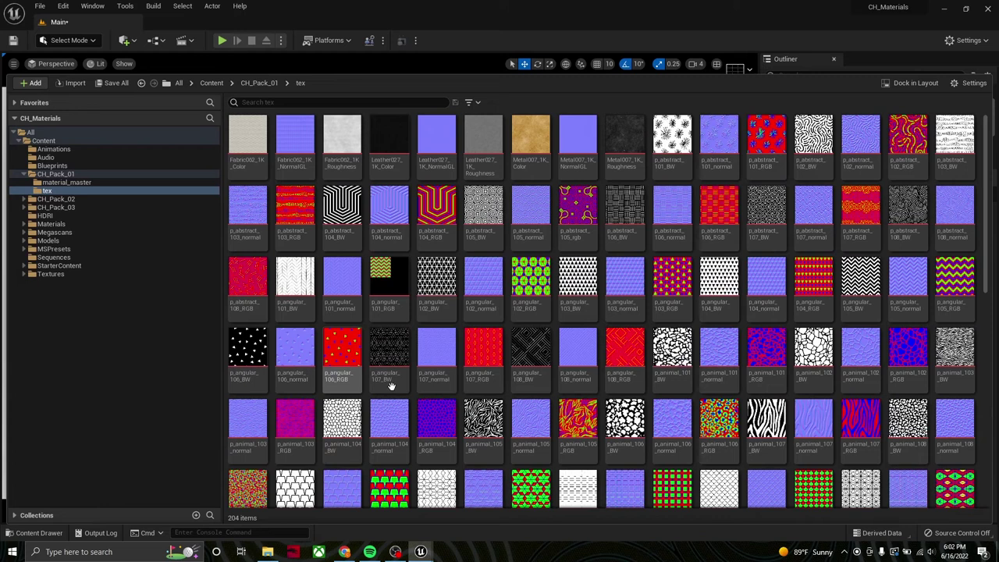
Look through the pattern textures in the tex folder, then view p_playful_106_base_color full size and close it
mouse_move(529, 302)
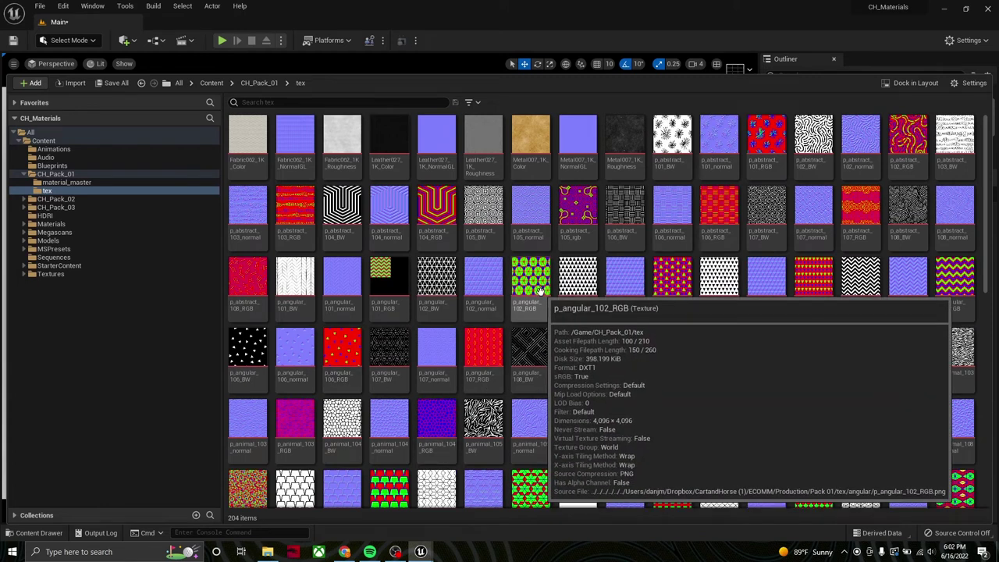
mouse_move(433, 373)
scroll(433, 374, "down", 1)
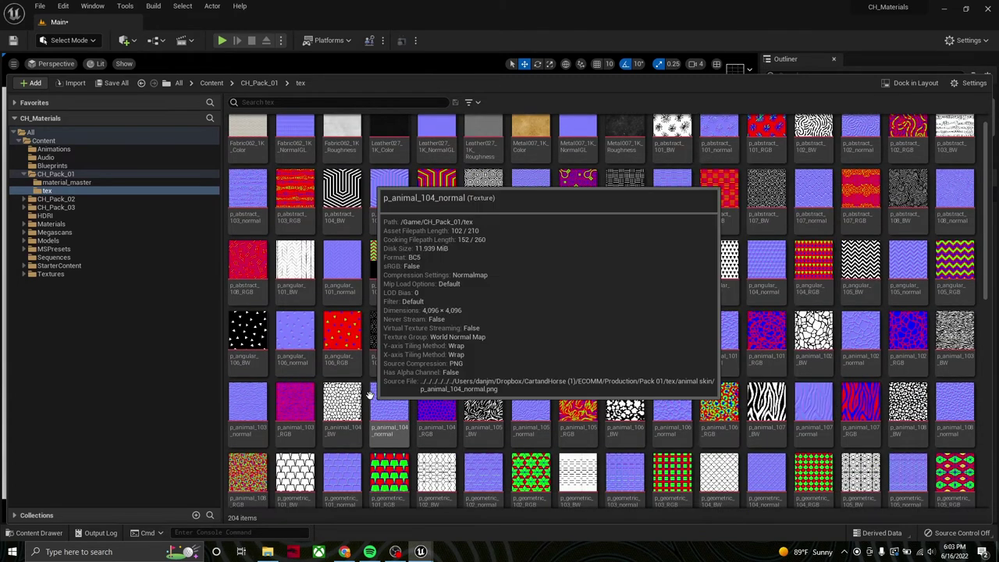
mouse_move(353, 373)
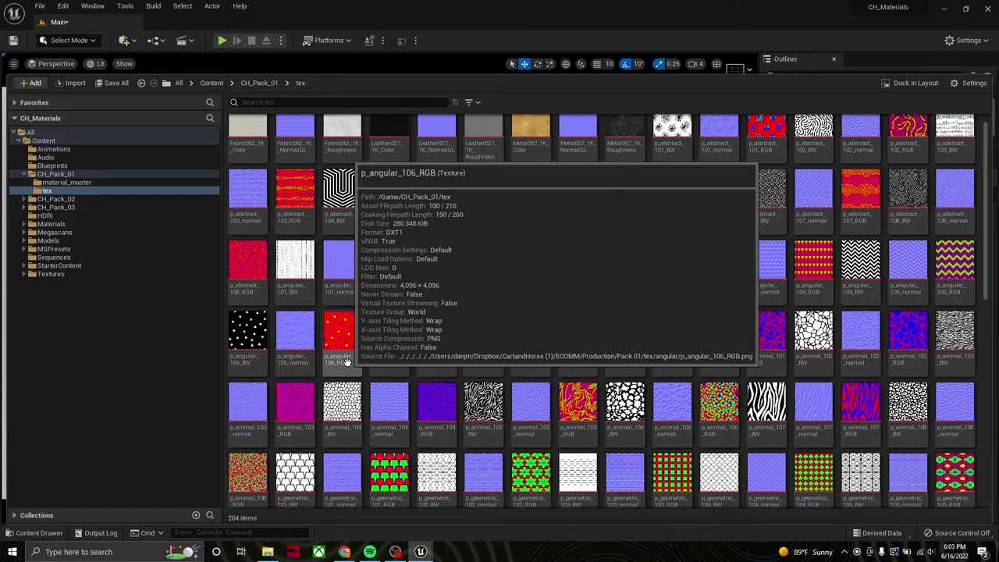
mouse_move(338, 337)
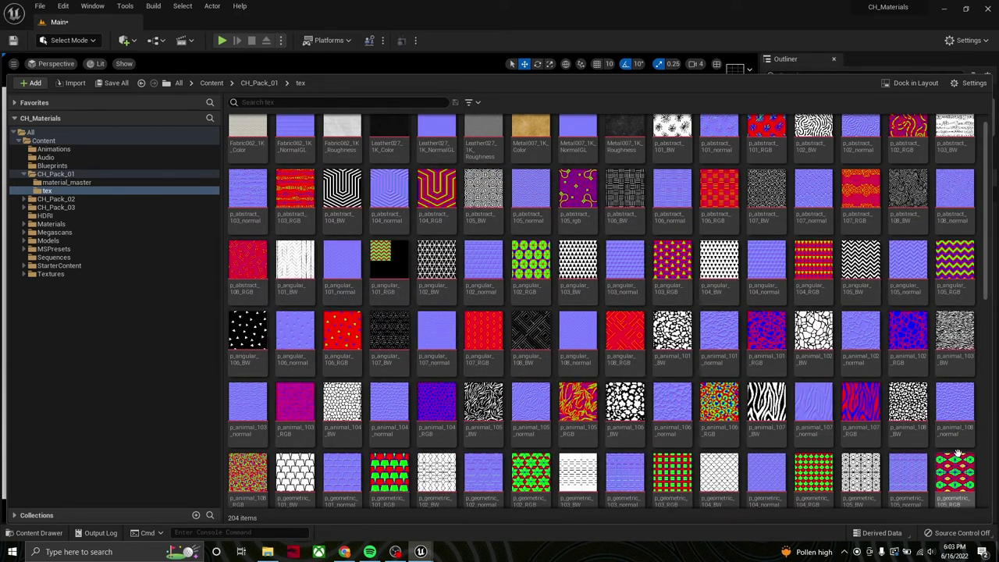
scroll(771, 344, "down", 4)
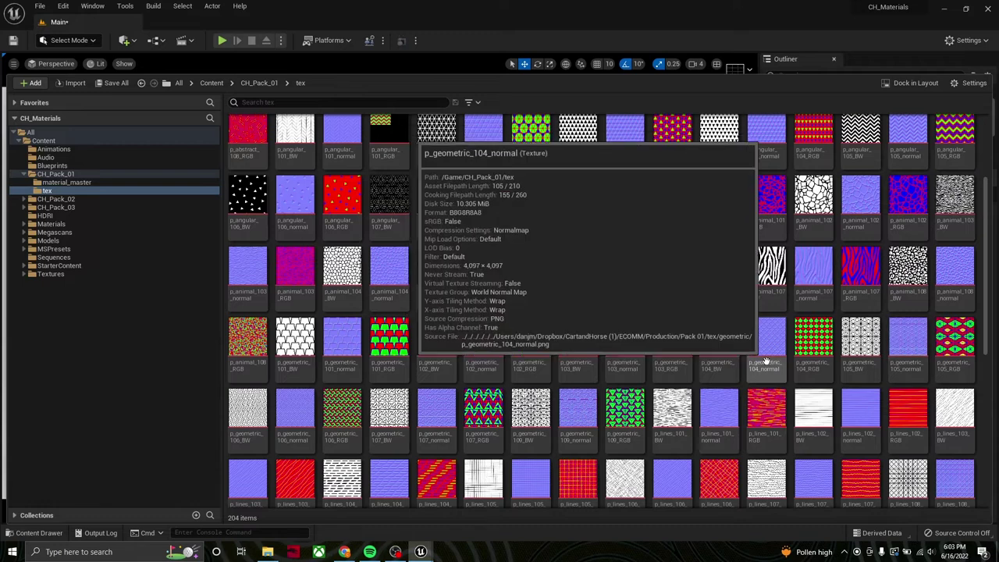
scroll(525, 334, "down", 6)
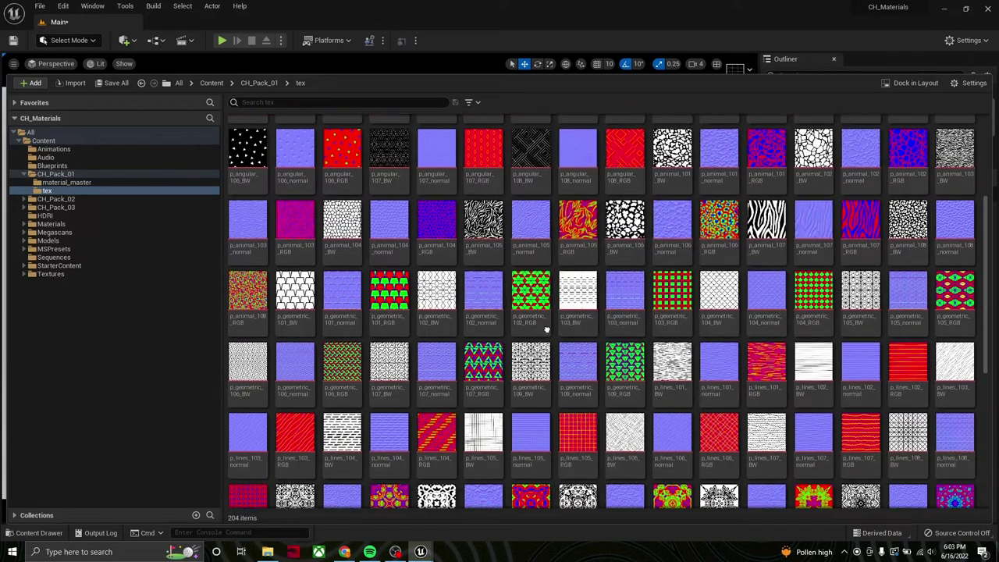
scroll(611, 210, "down", 4)
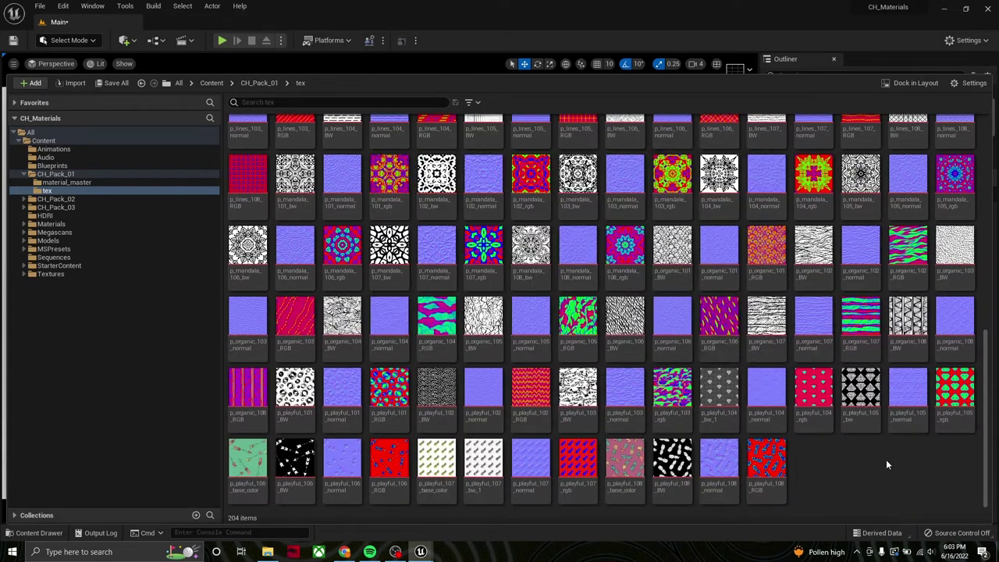
double_click(248, 464)
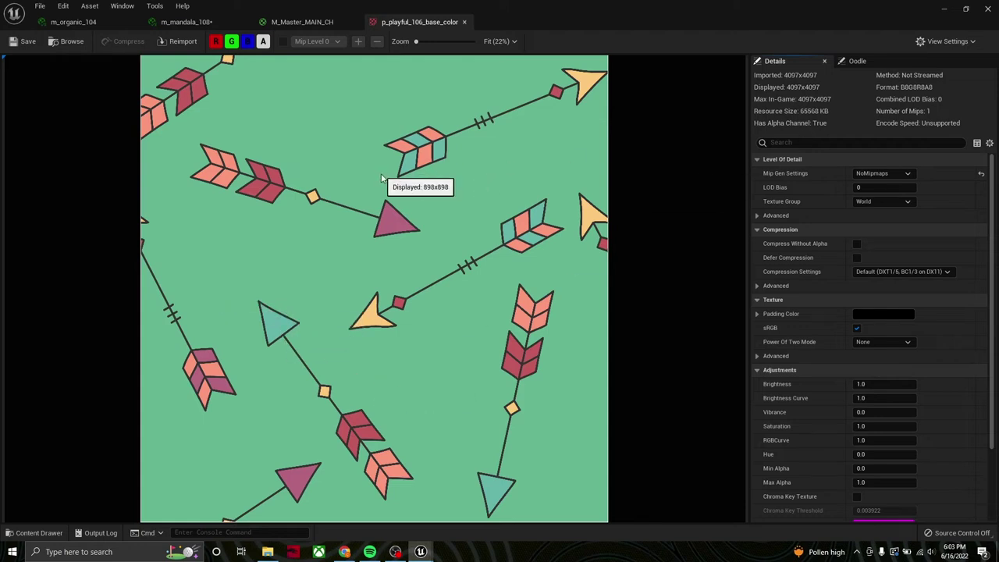
left_click(987, 10)
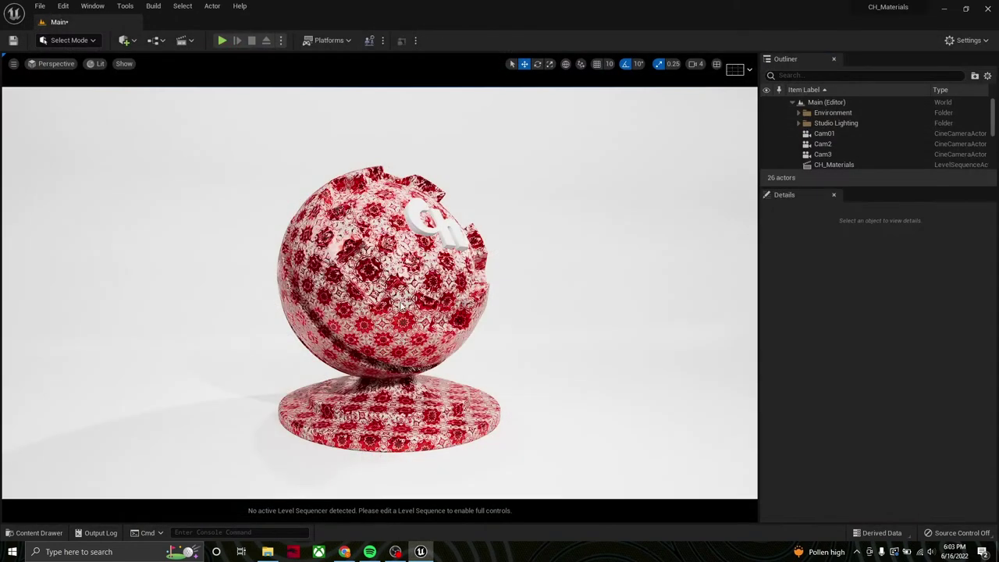
Open the m_playful_106 material instance from CH_Pack_01, examine its arrow pattern on the preview sphere from several angles, and close it
key("ctrl+space")
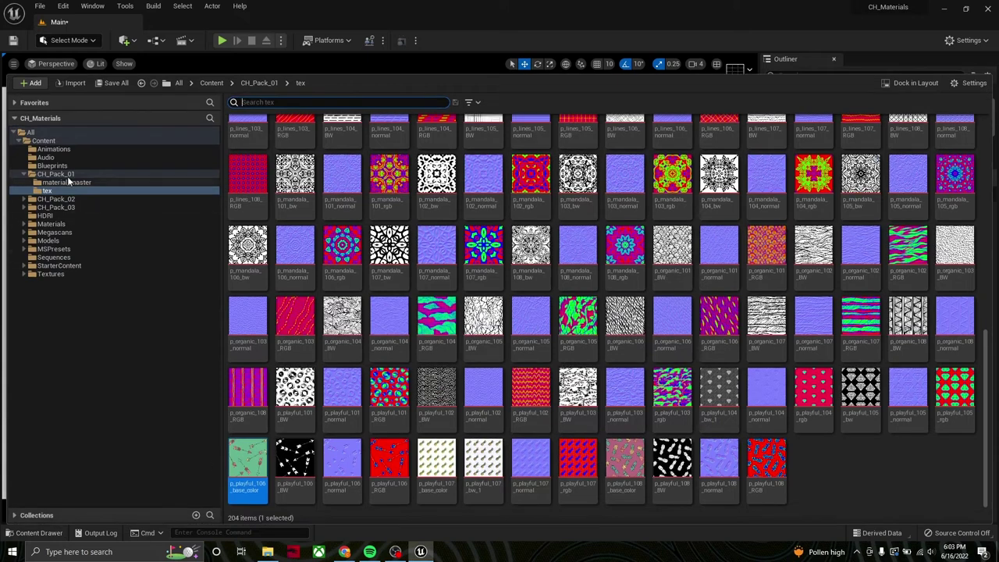
left_click(55, 174)
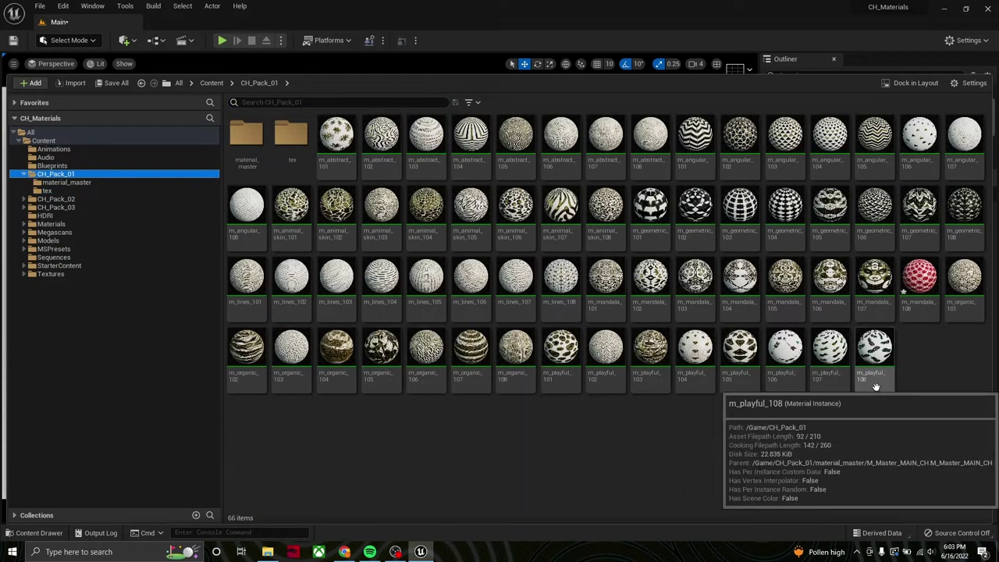
double_click(785, 353)
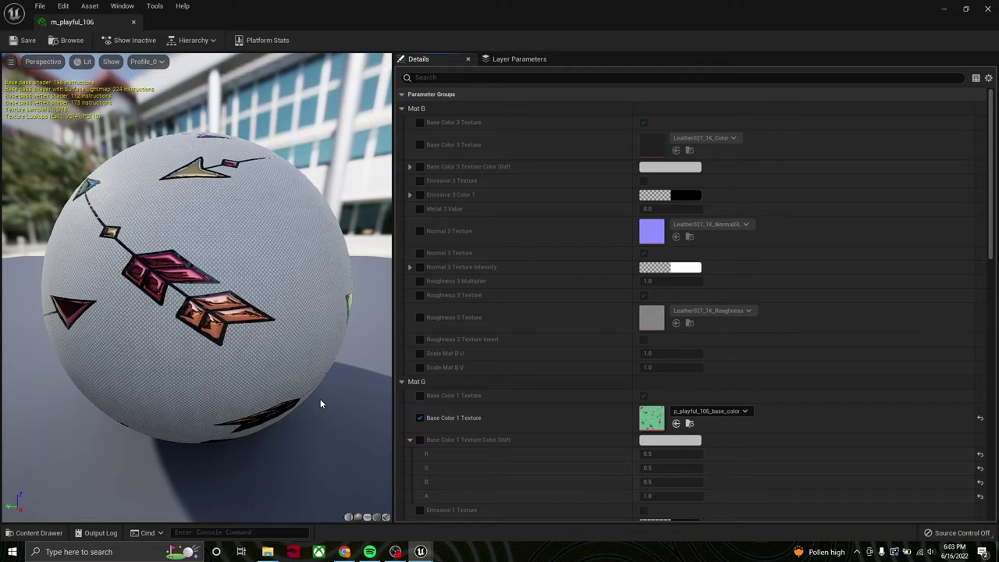
left_click_drag(44, 270, 258, 328)
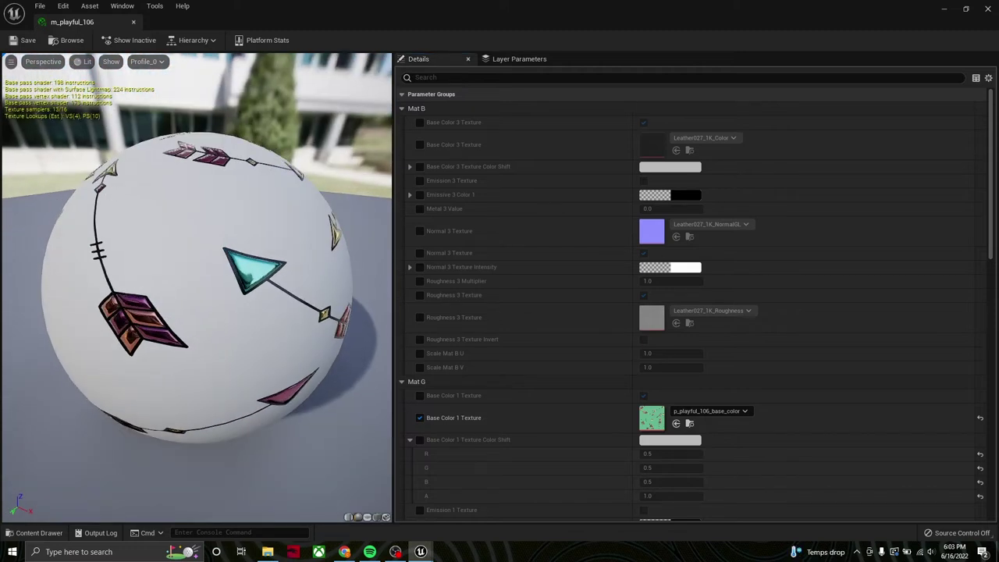
left_click_drag(94, 200, 149, 312)
left_click_drag(250, 344, 113, 199)
left_click_drag(159, 322, 274, 349)
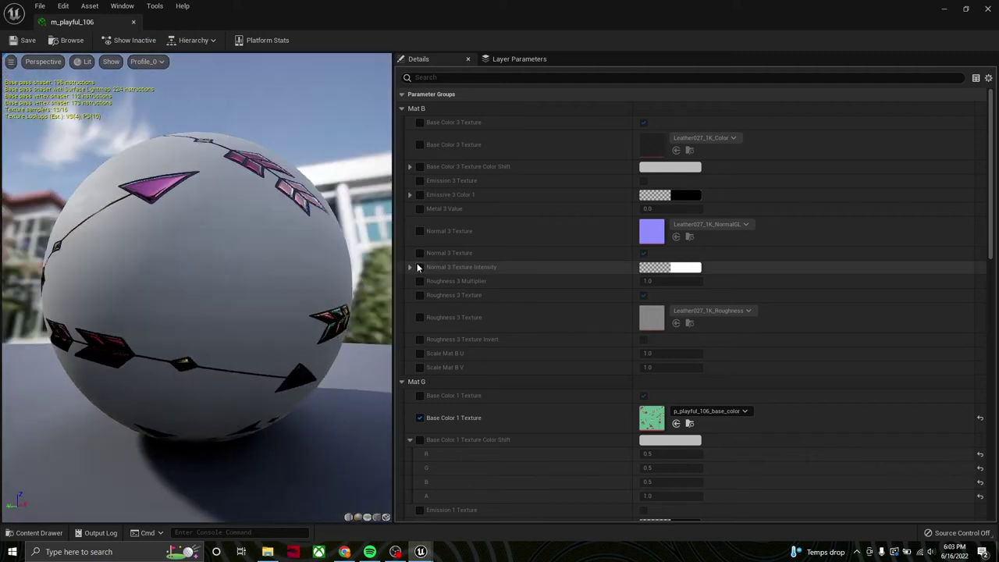
left_click(134, 24)
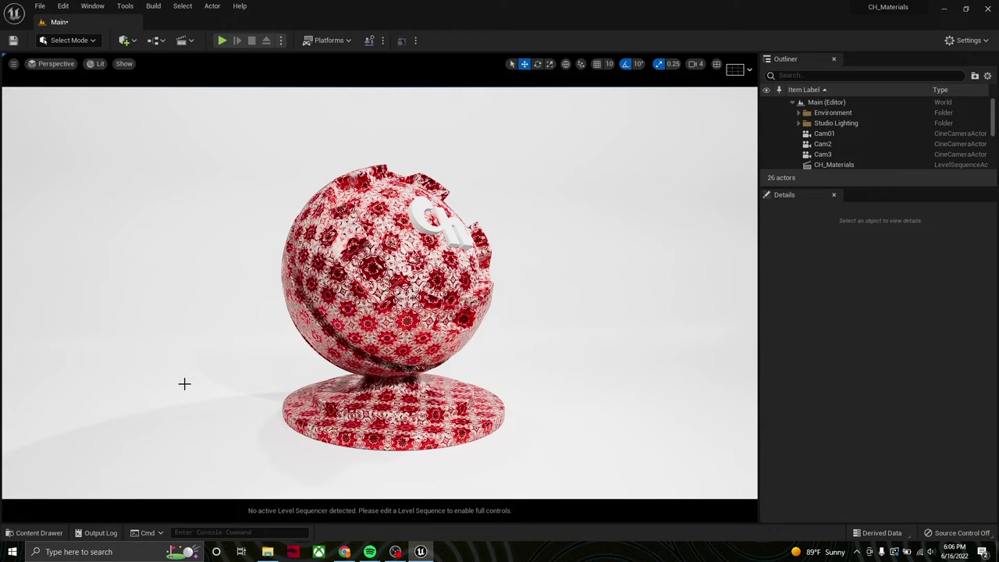
Apply the m_geometric_108 material from CH_Pack_01 to the backdrop behind the shader ball
left_click(34, 532)
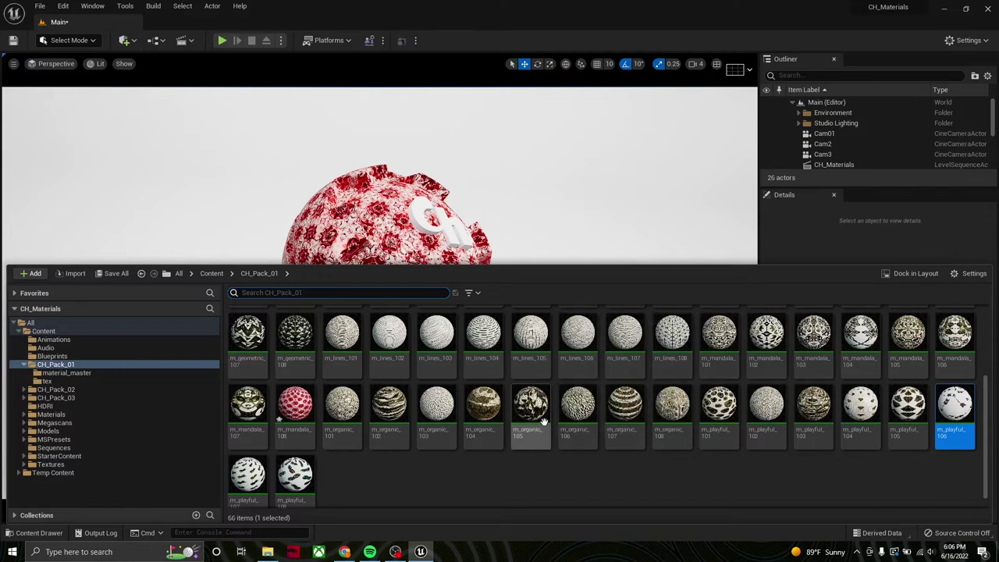
left_click_drag(295, 335, 238, 218)
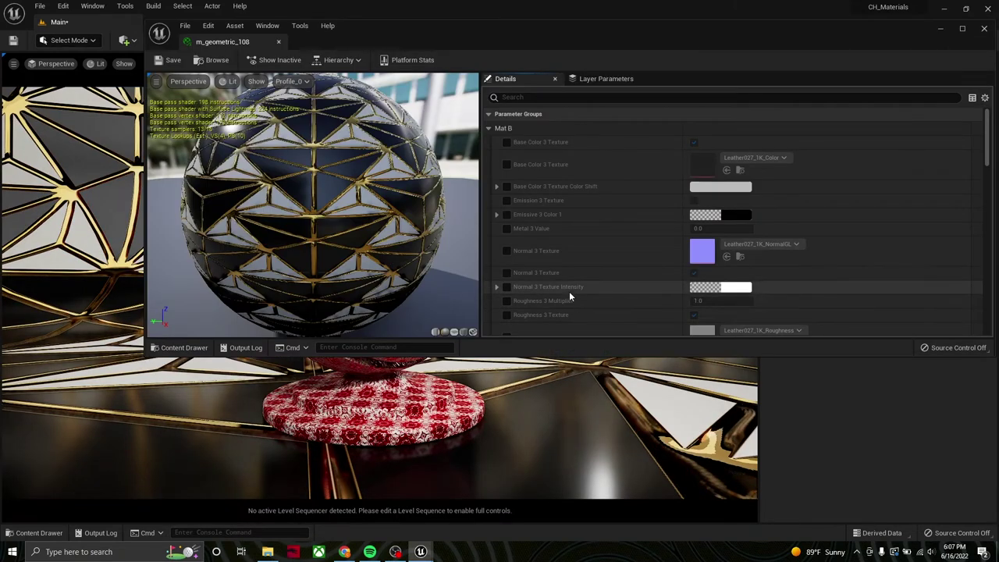
Set Scale Mat G U and Scale Mat G V to 10 in the m_geometric_108 material instance
scroll(577, 290, "down", 5)
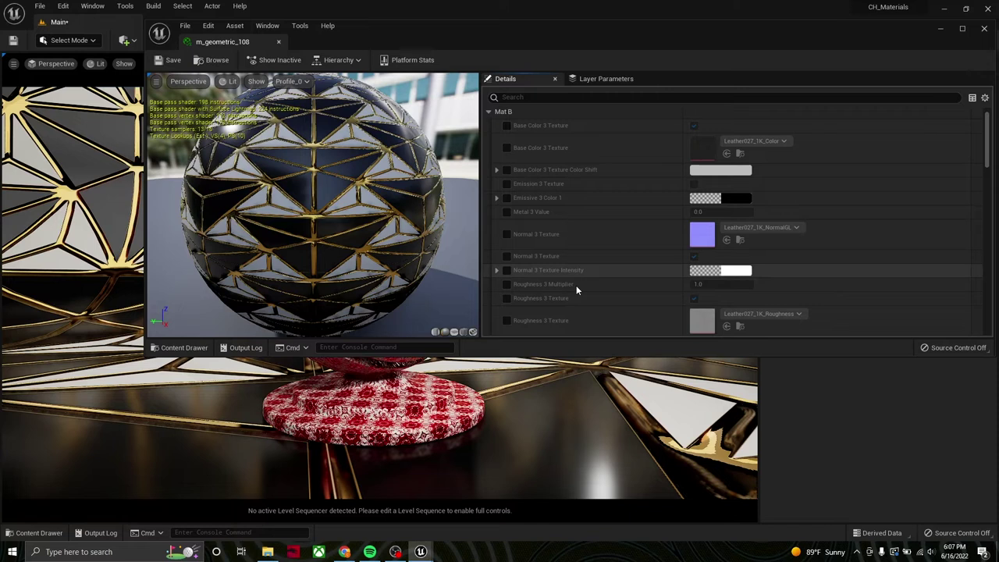
scroll(576, 289, "down", 5)
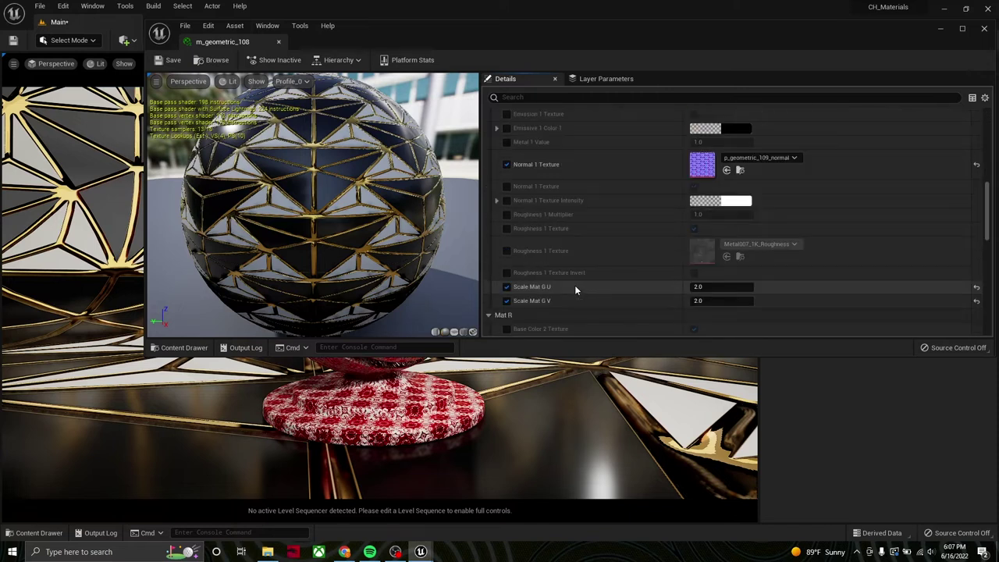
left_click(709, 288)
type("10")
key("Tab")
type("10")
key("Return")
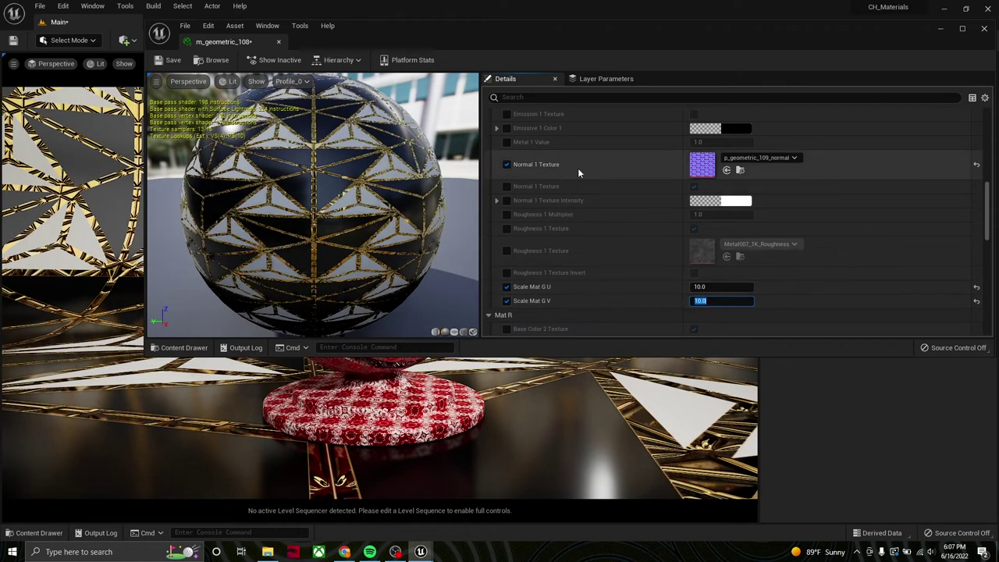
Set the Pattern group's Scale U and Scale V to 10 in m_geometric_108 and return to the level view
scroll(783, 263, "down", 5)
scroll(779, 257, "down", 10)
scroll(773, 246, "up", 1)
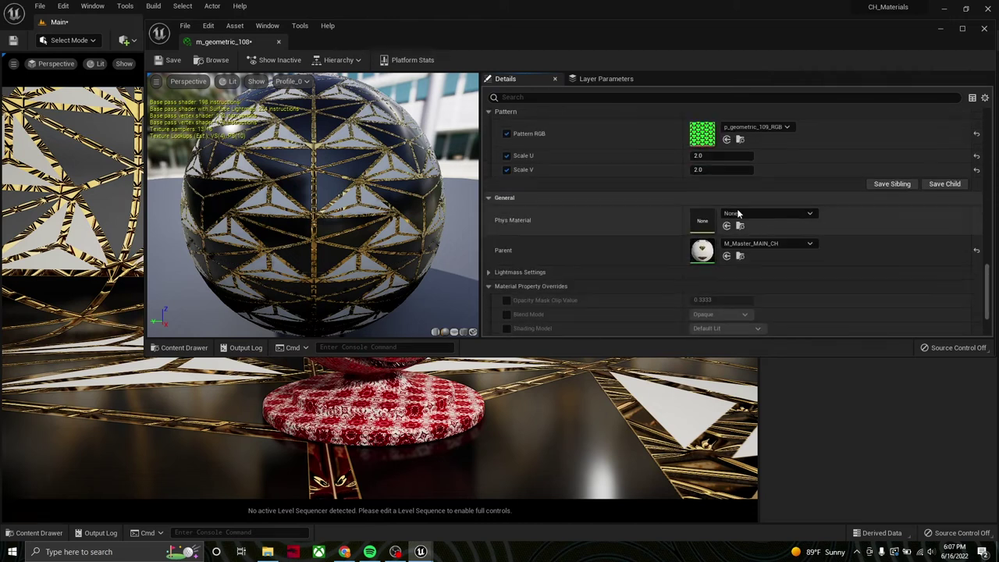
left_click(715, 156)
type("10")
key("Tab")
type("10")
key("Return")
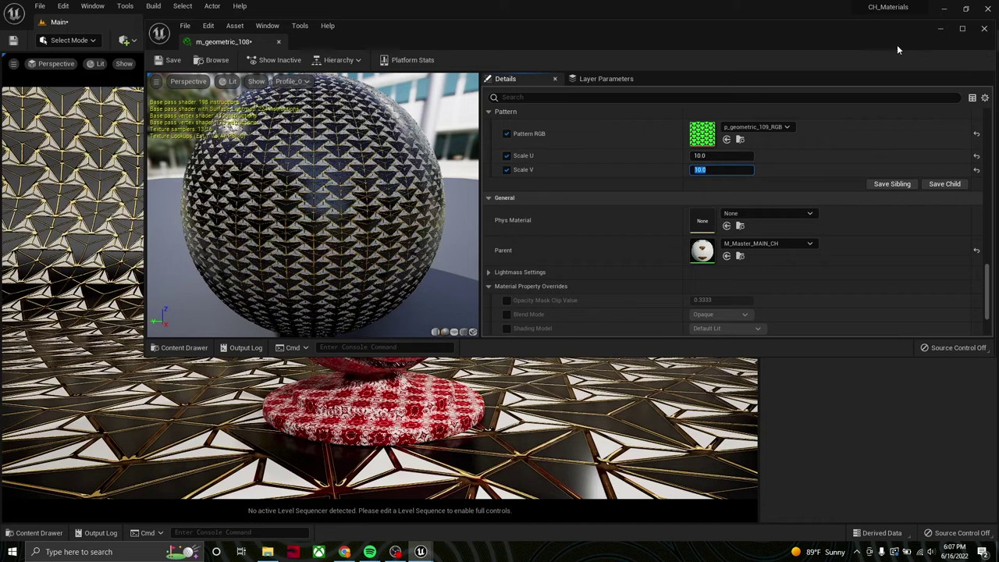
left_click(940, 29)
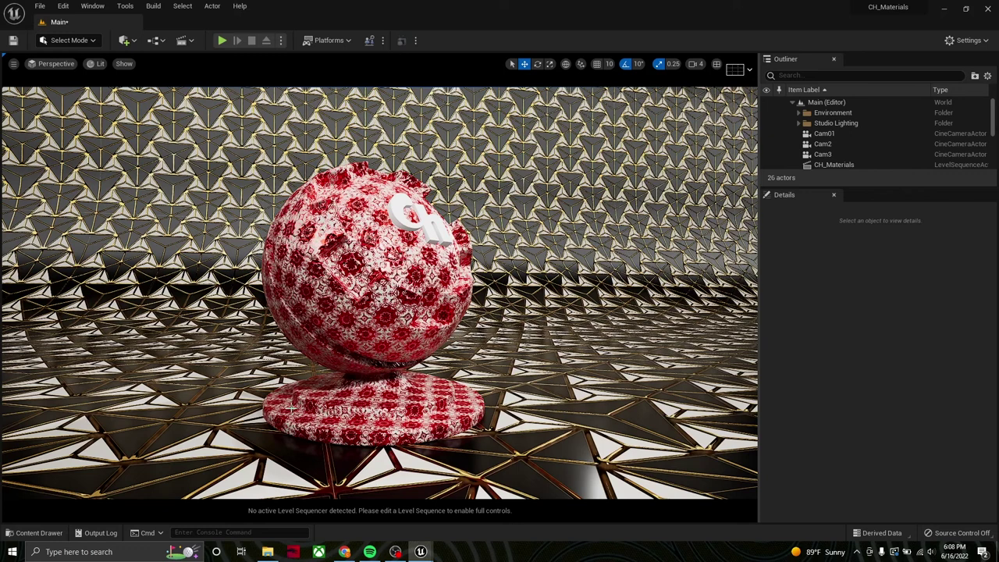
Open the m_geometric_108 material instance from CH_Pack_01 and make its editor window taller
left_click(34, 532)
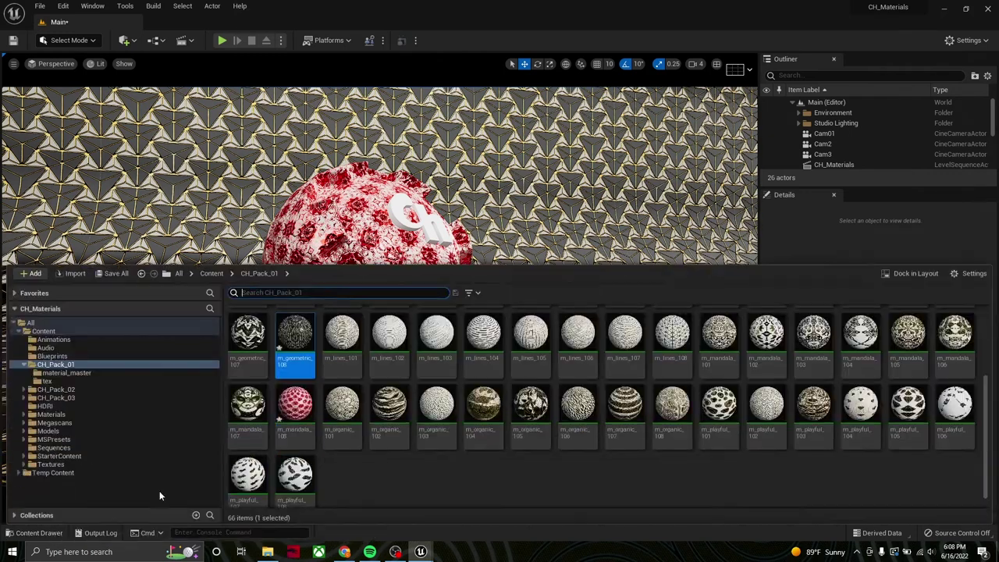
double_click(293, 342)
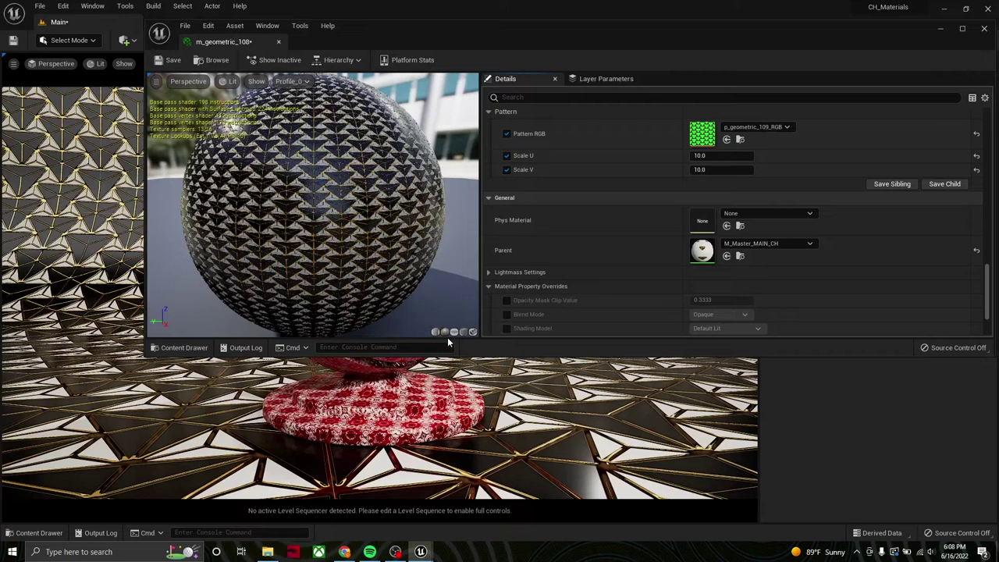
left_click_drag(417, 356, 418, 474)
Enable Emissive 1 Color 1 in the Mat G group of m_geometric_108 and set its R value to 1
scroll(666, 339, "up", 5)
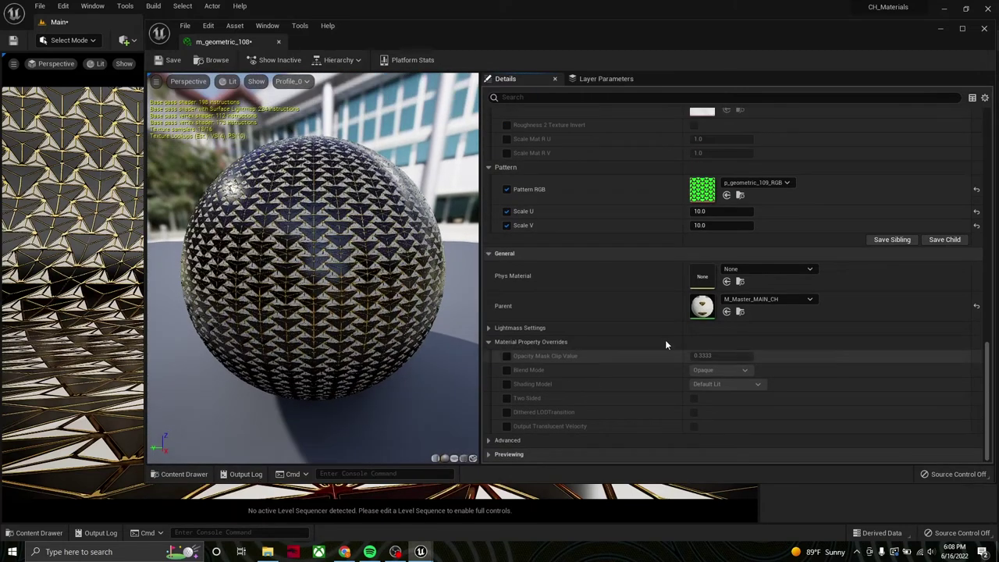
scroll(651, 341, "up", 2)
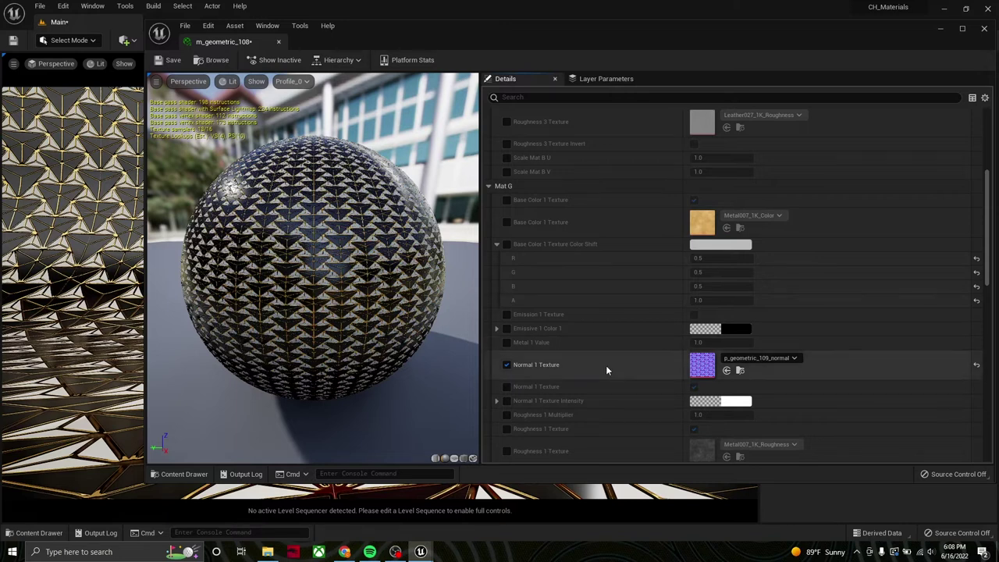
left_click(507, 329)
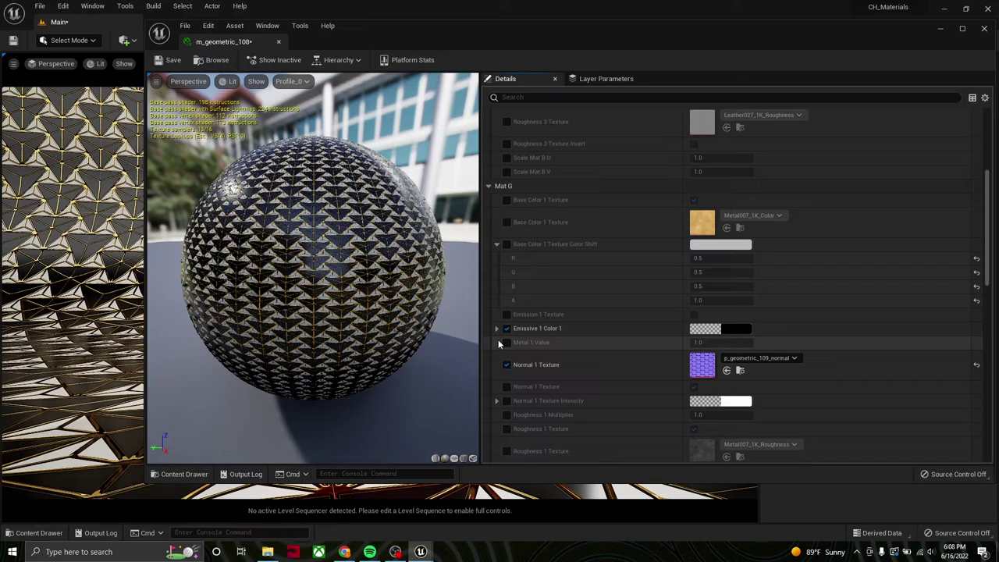
left_click(496, 329)
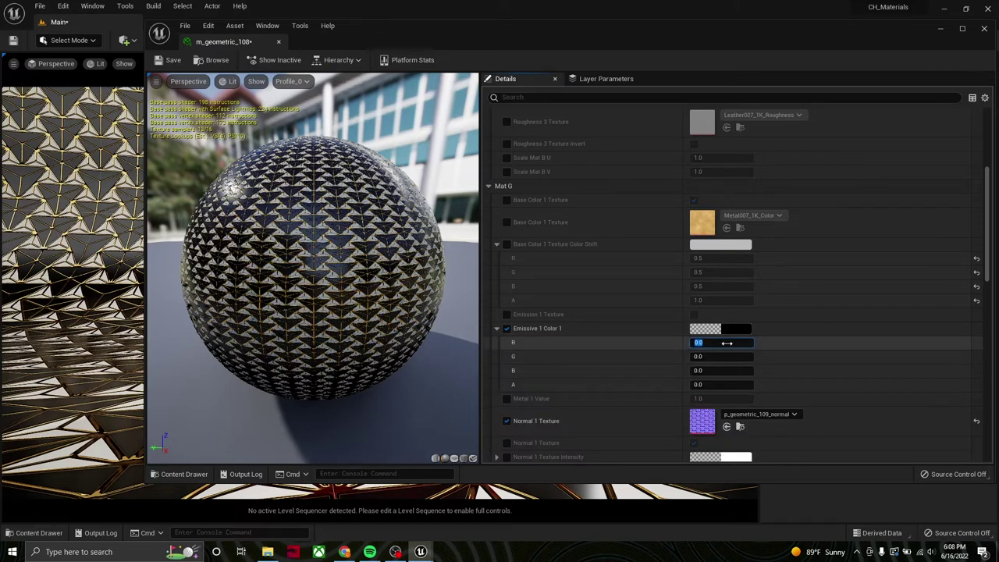
type("1")
key("Return")
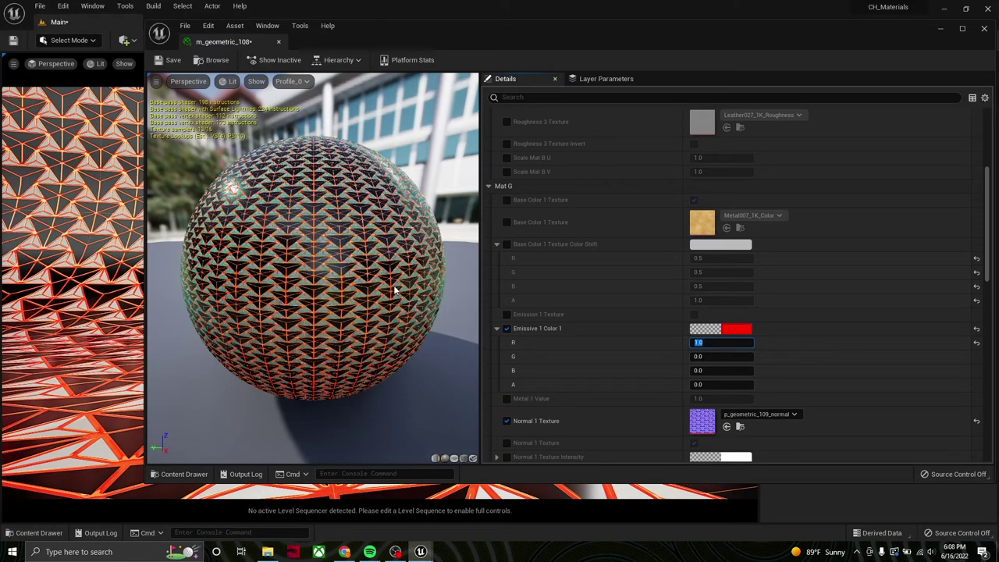
Narrow and minimize the material instance window, and hide the Studio Lighting folder in the level
left_click_drag(145, 134, 364, 134)
left_click(941, 30)
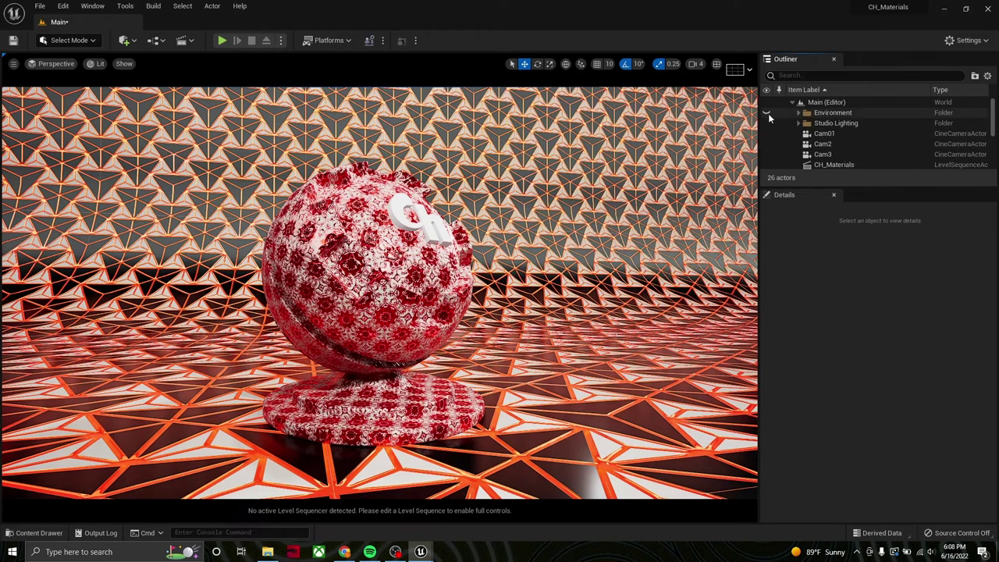
left_click(797, 114)
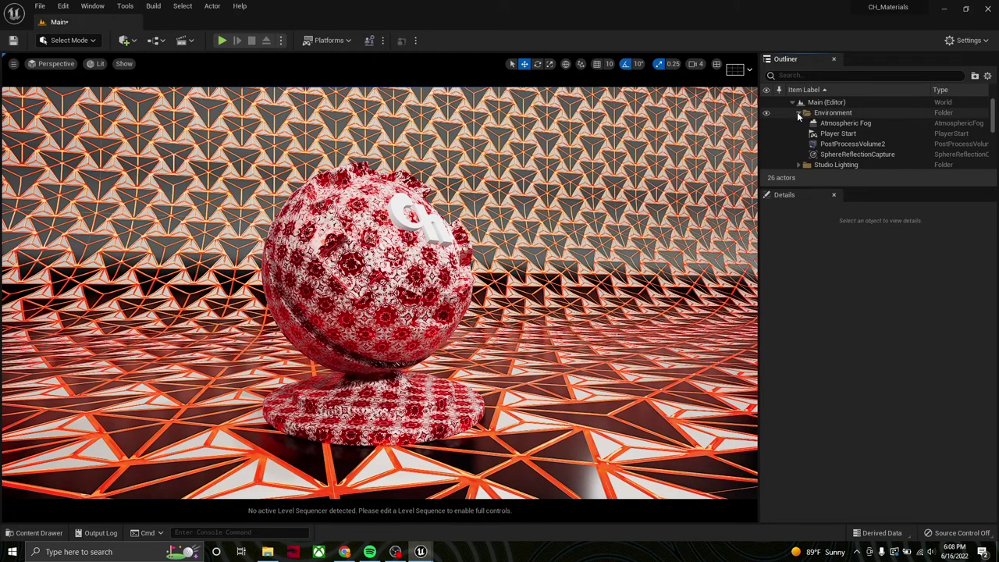
left_click(797, 113)
left_click(766, 123)
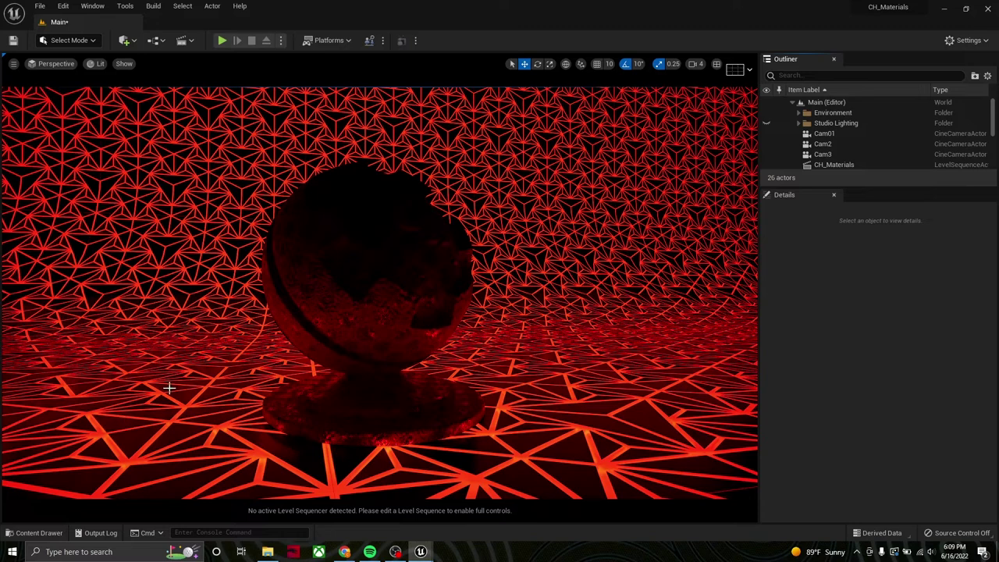
View the glowing circle pattern on the desktop wallpaper and return to the level
left_click(944, 9)
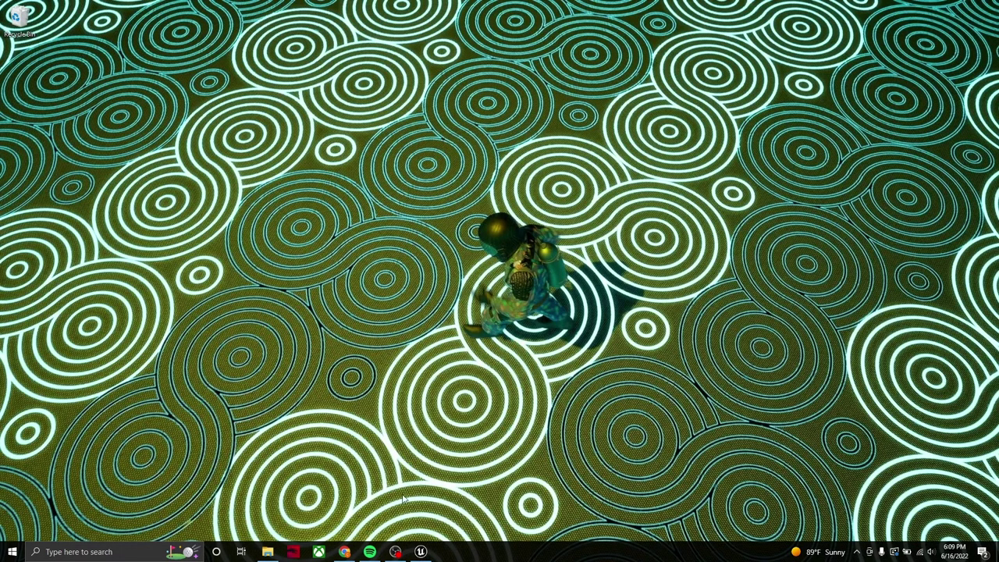
left_click(421, 552)
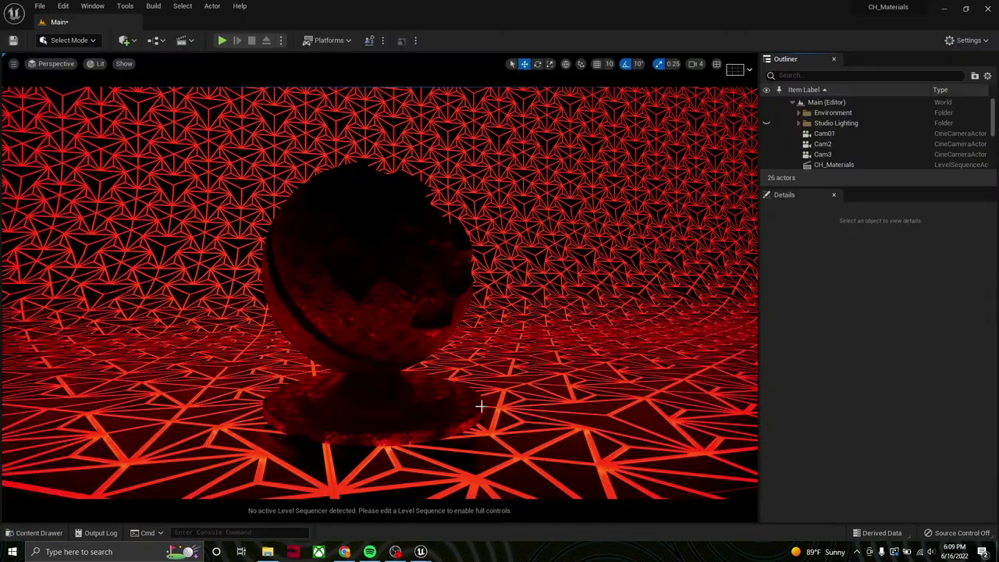
Bring back the m_geometric_108 material instance and raise Emissive 1 Color 1's R value to about 8.17
mouse_move(409, 352)
right_mouse_down()
mouse_move(367, 352)
mouse_move(500, 353)
mouse_move(425, 352)
mouse_move(397, 367)
right_mouse_up()
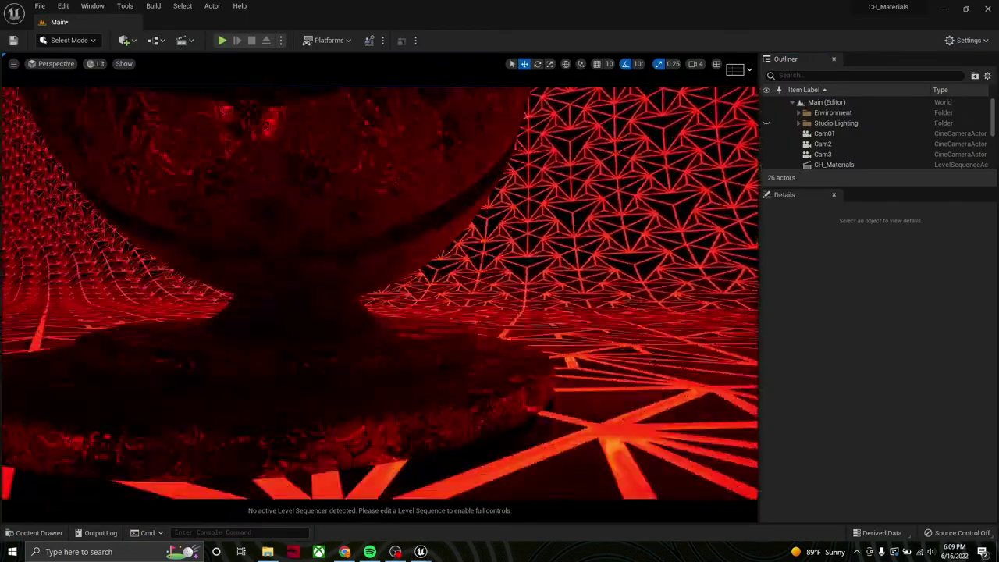
mouse_move(421, 552)
left_click(501, 524)
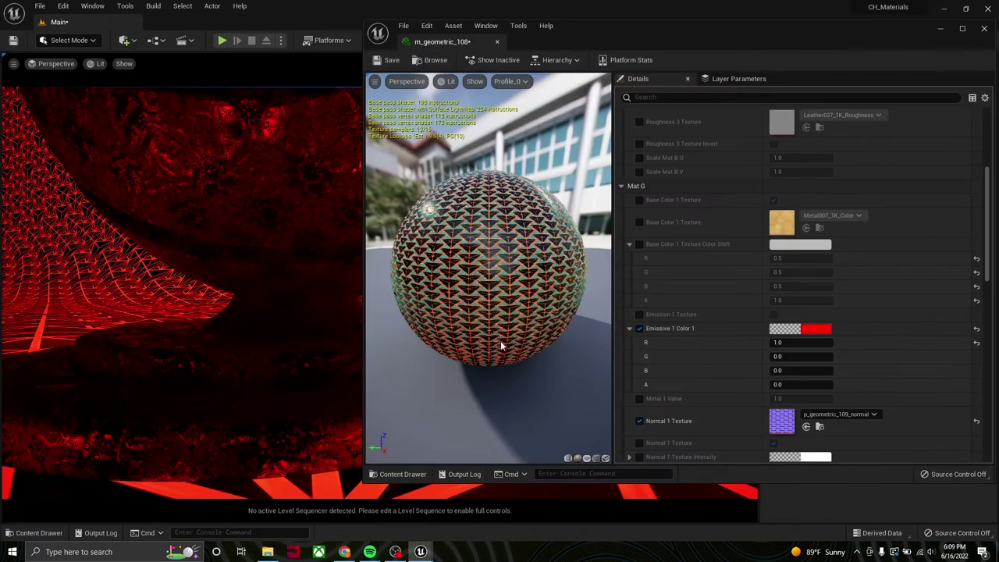
left_click_drag(798, 344, 840, 344)
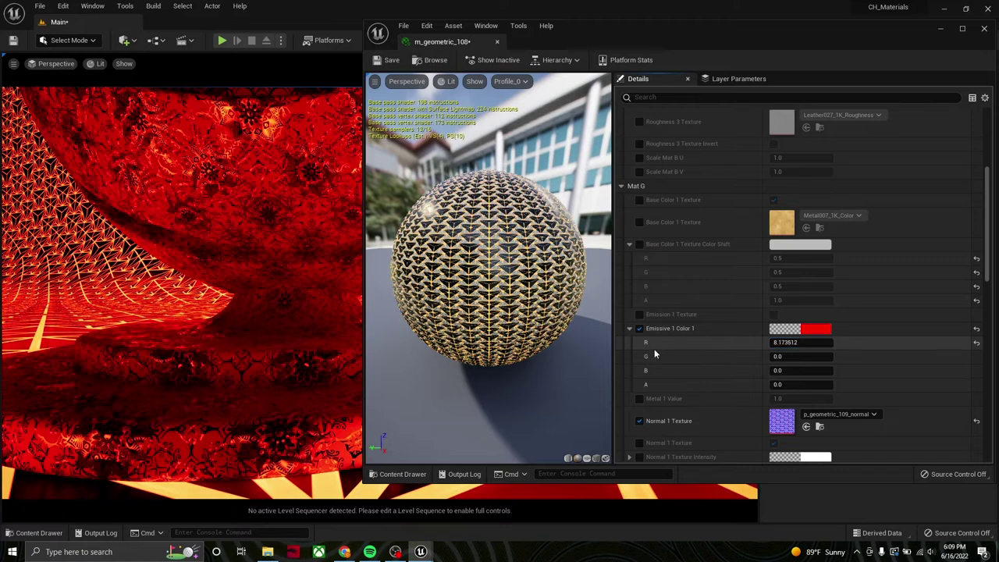
Set Emissive 1 Color 1's B value to 5, minimize the material instance window, and inspect the glow around the shader ball
right_click_drag(291, 347, 367, 283)
mouse_move(251, 335)
right_mouse_down()
mouse_move(215, 262)
mouse_move(252, 335)
right_mouse_up()
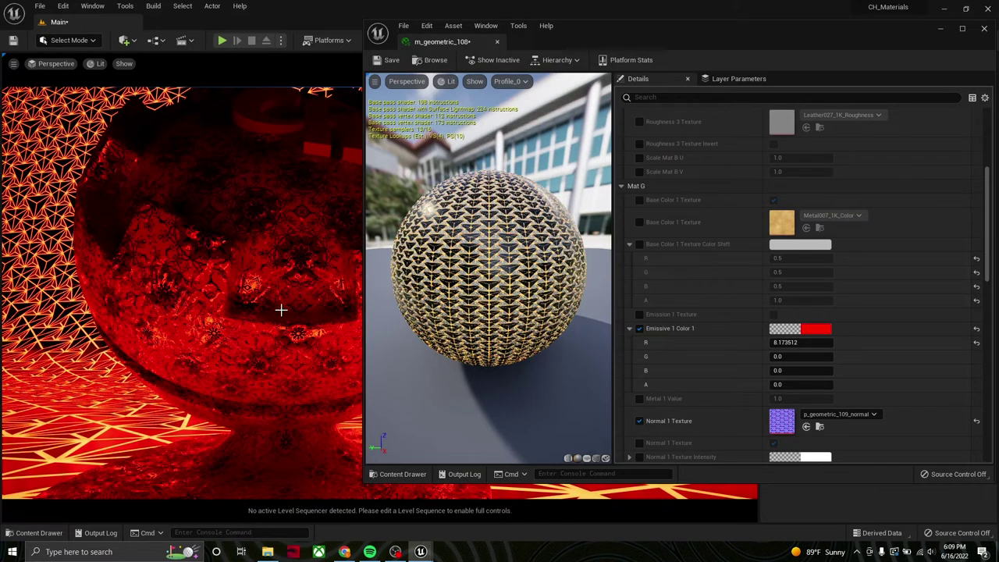
mouse_move(271, 392)
right_mouse_down()
mouse_move(270, 437)
mouse_move(270, 388)
right_mouse_up()
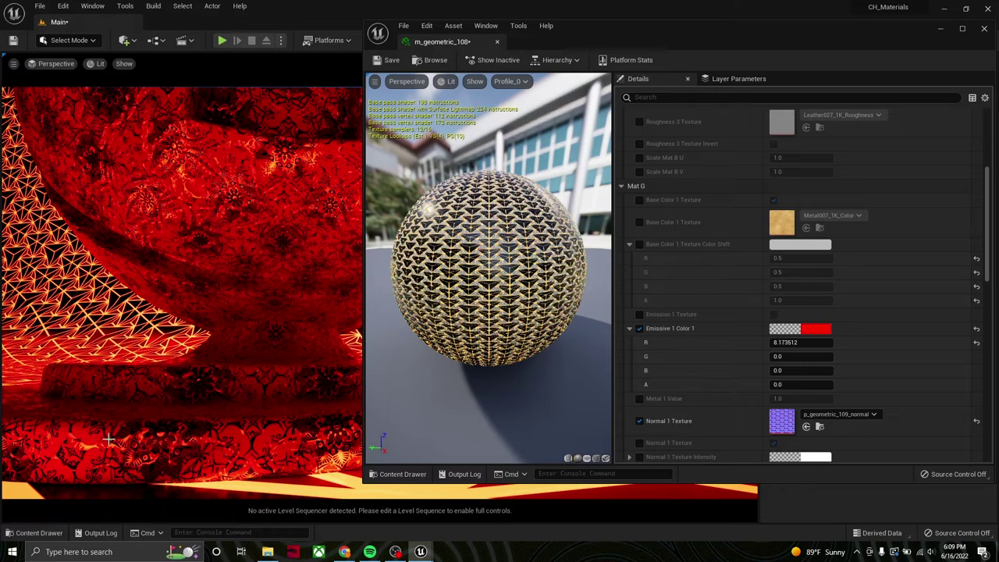
mouse_move(232, 382)
right_mouse_down()
mouse_move(360, 377)
mouse_move(244, 373)
right_mouse_up()
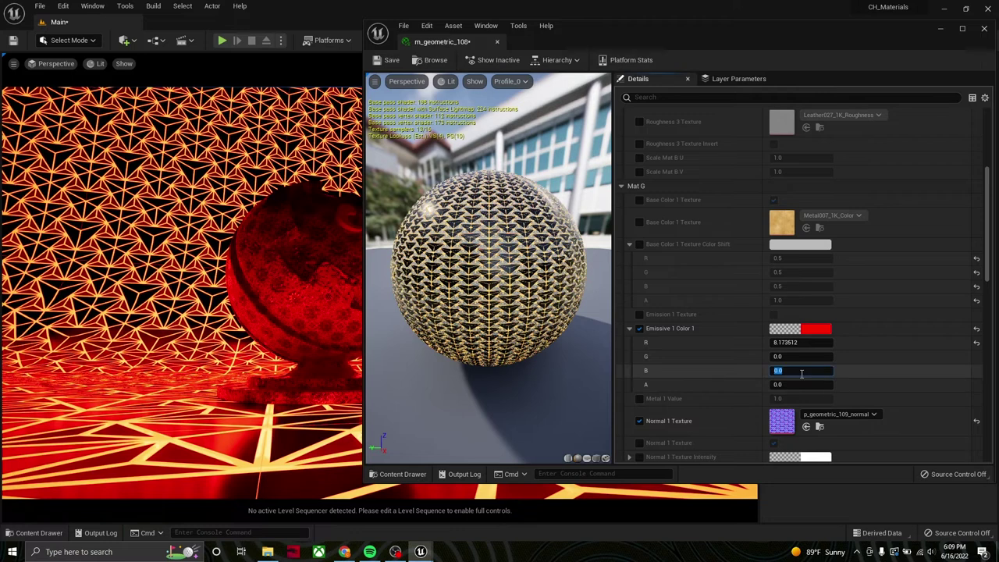
type("5")
key("Return")
left_click(941, 28)
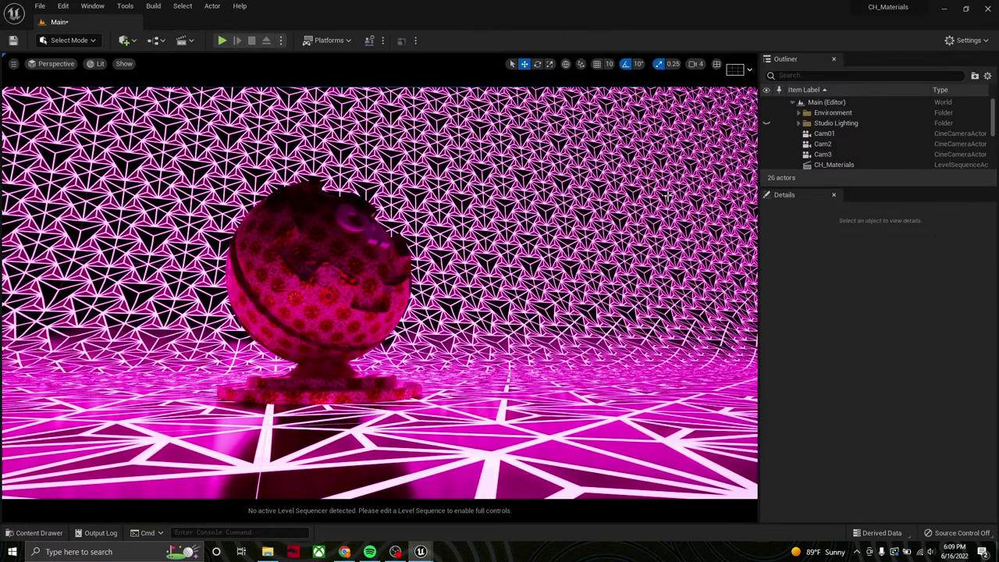
right_click_drag(388, 278, 326, 267)
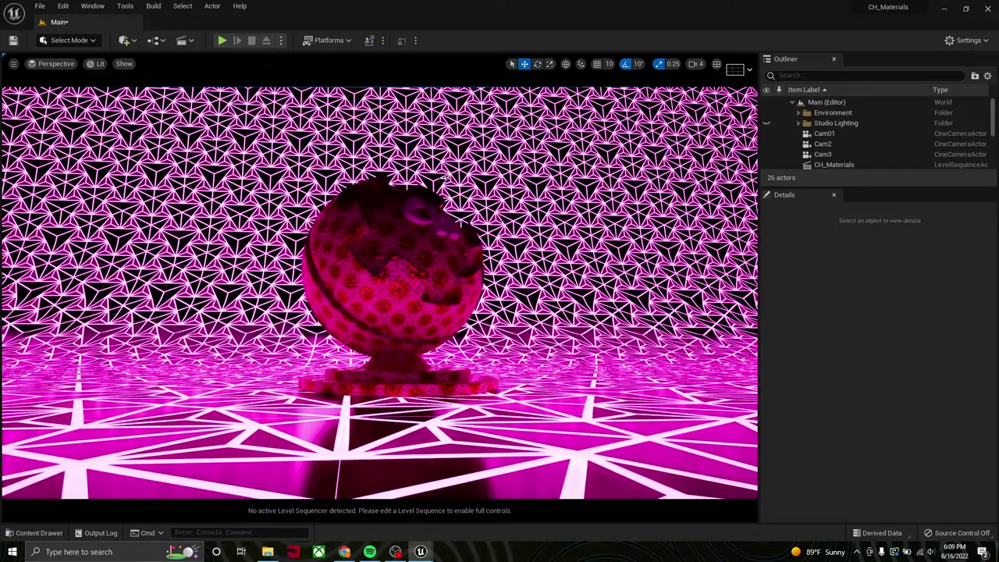
mouse_move(418, 306)
right_mouse_down()
mouse_move(447, 306)
mouse_move(390, 306)
mouse_move(437, 306)
mouse_move(419, 306)
right_mouse_up()
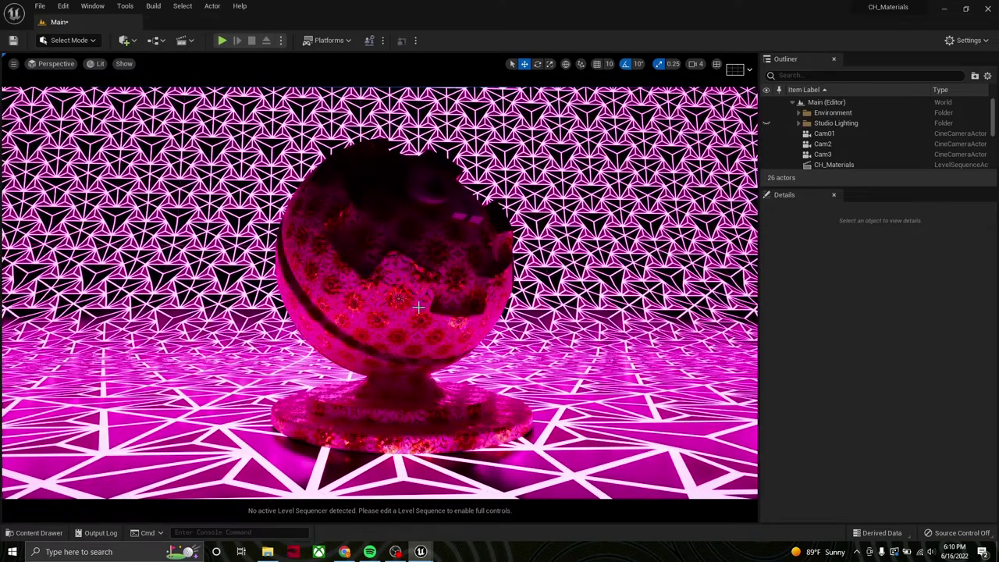